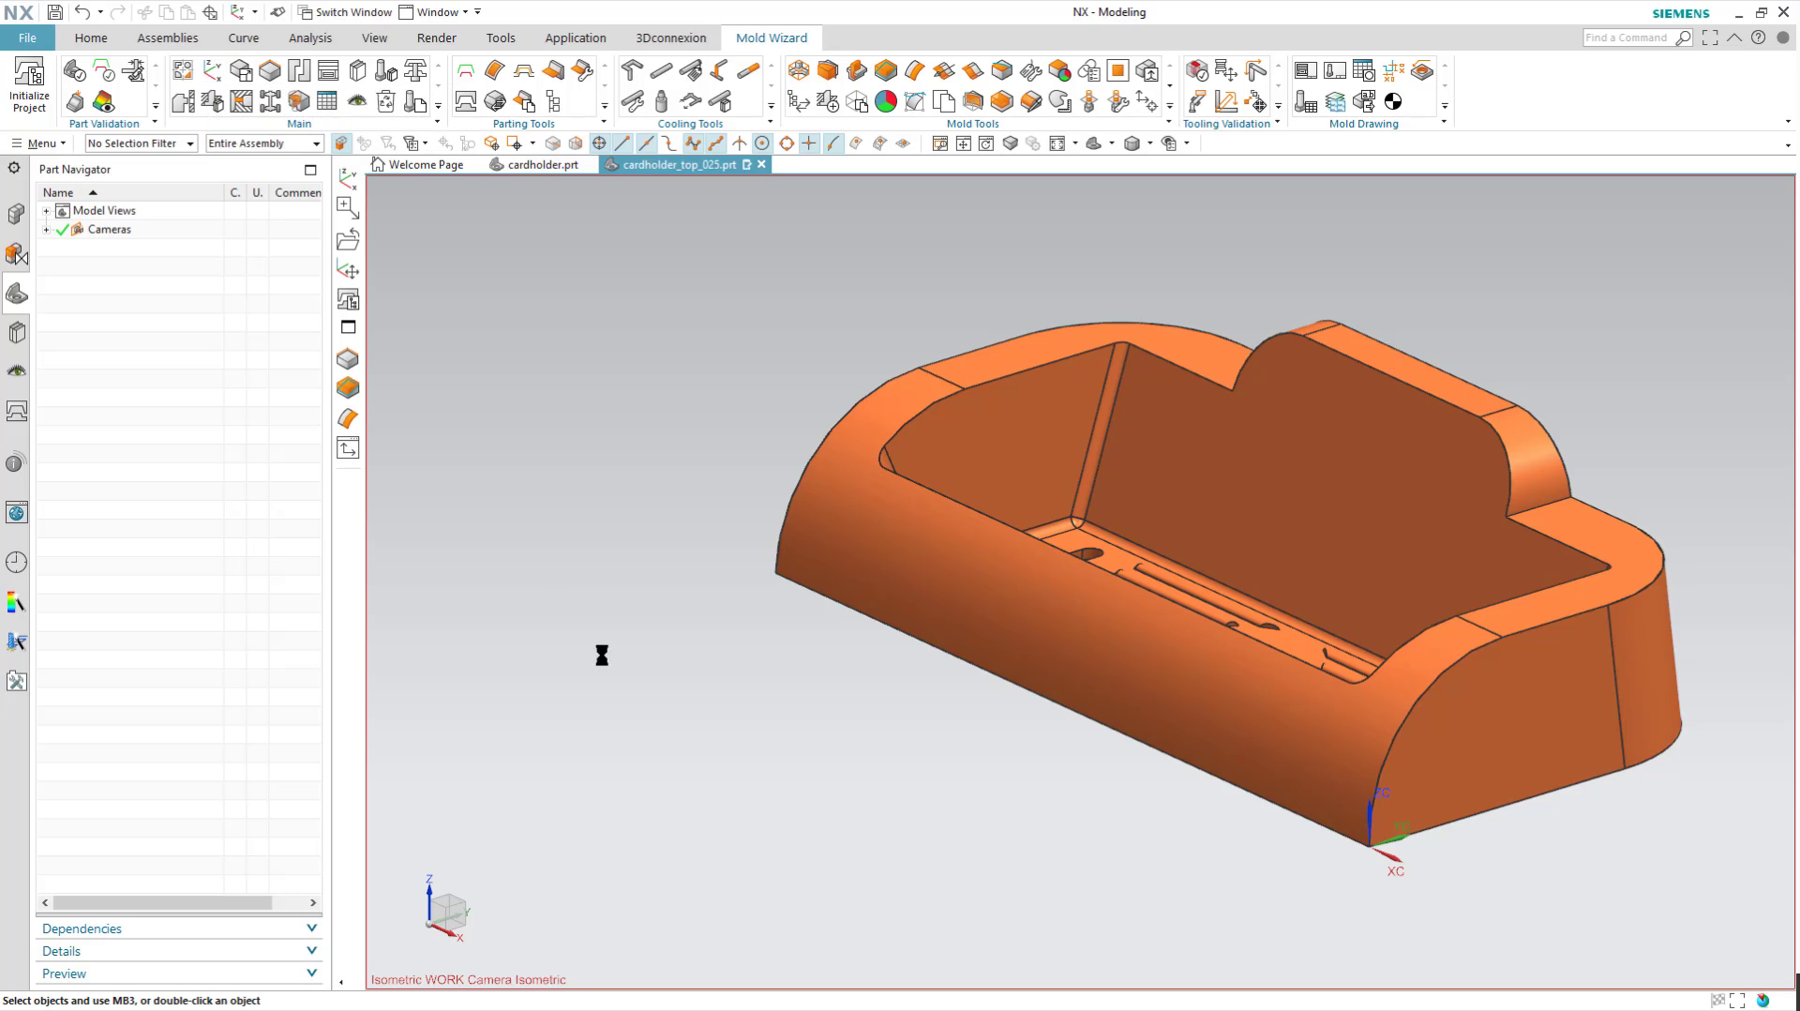
- Open Mold CSYS, previewing Product Body Center with Lock Z Position, and orbit the card holder
left_click(212, 71)
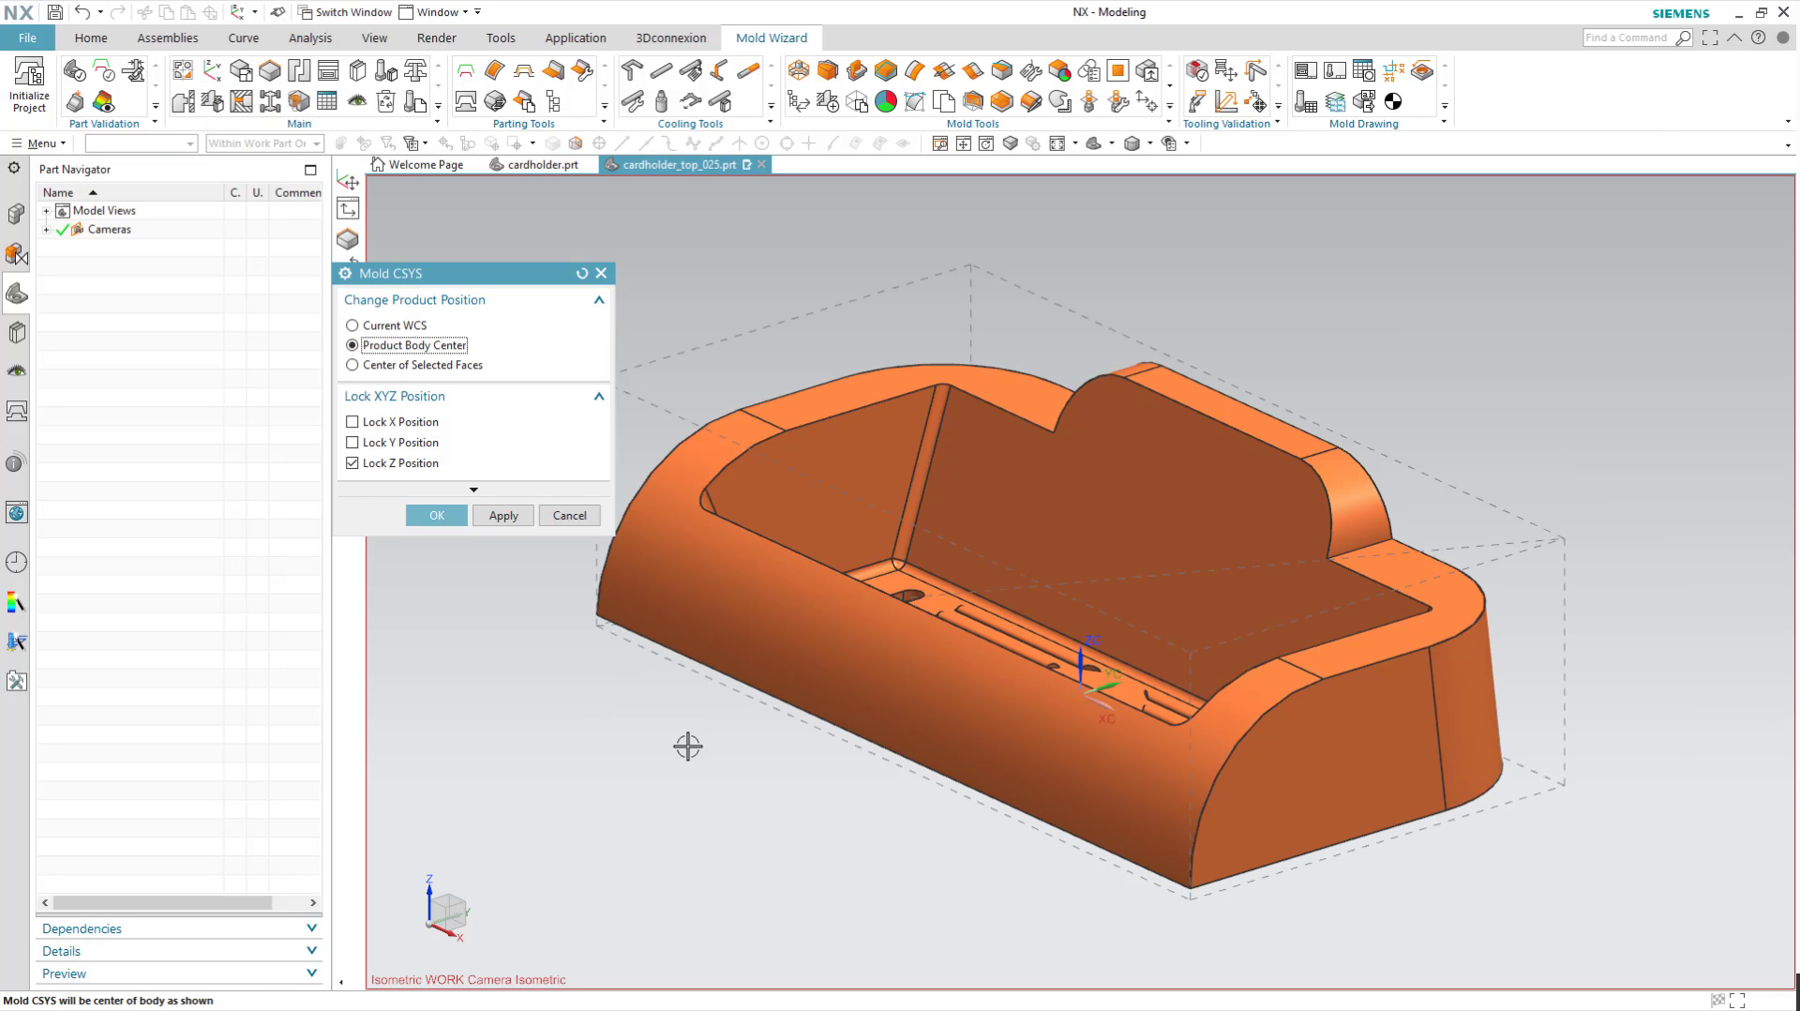
mouse_move(750, 734)
middle_mouse_down()
mouse_move(735, 667)
mouse_move(695, 711)
mouse_move(733, 756)
mouse_move(707, 750)
mouse_move(727, 742)
middle_mouse_up()
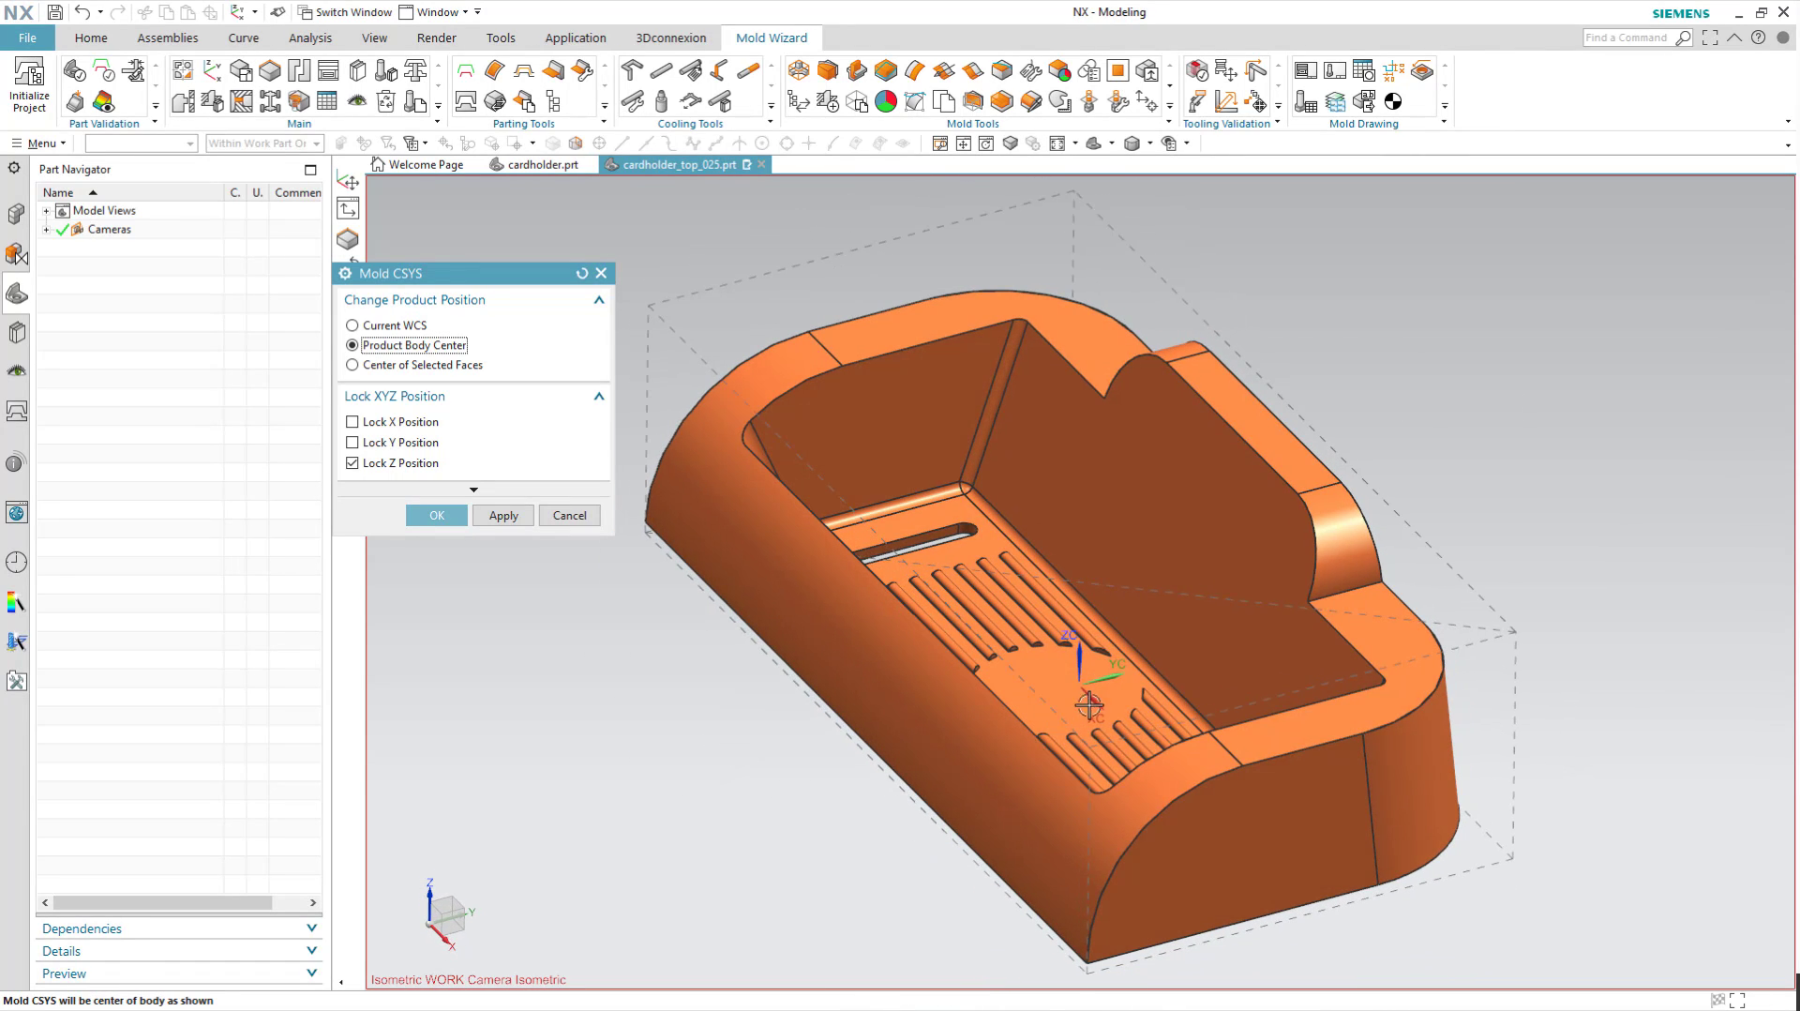
- Activate WCS Dynamics and drag the WCS origin and handles to reposition it
double_click(1082, 659)
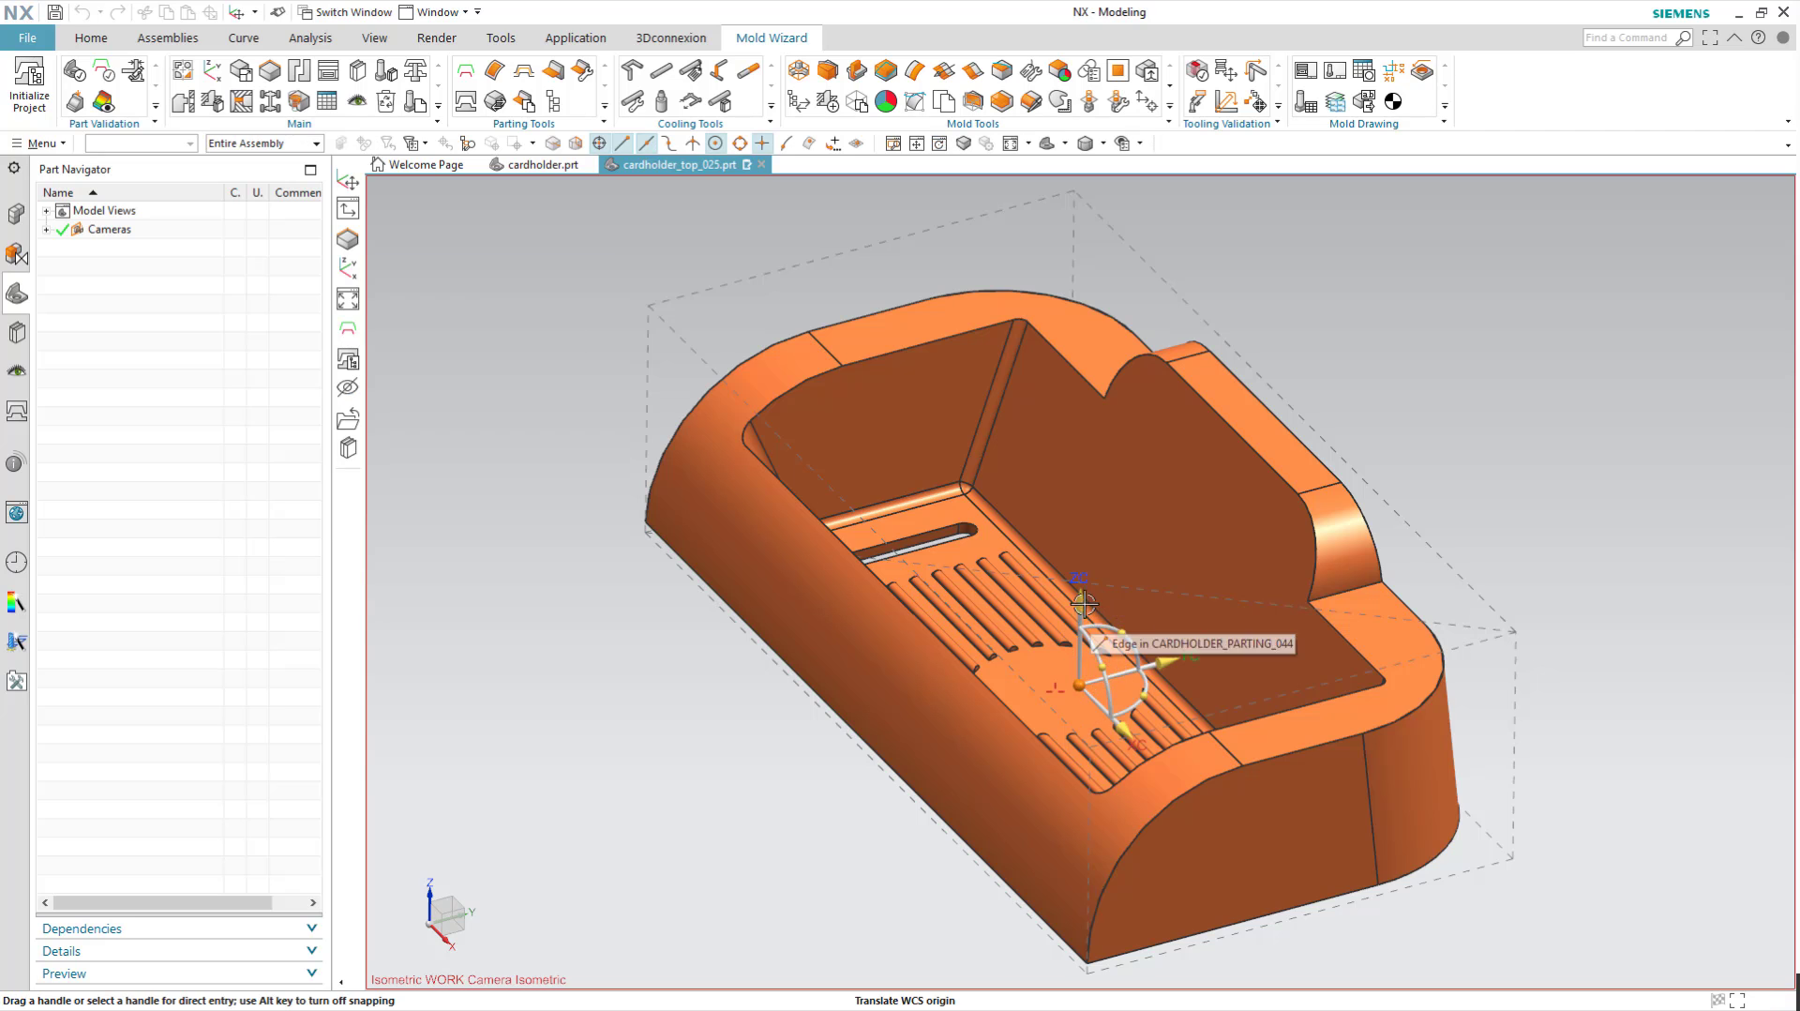
left_click_drag(1080, 620, 1448, 187)
mouse_move(1490, 325)
middle_mouse_down("shift")
mouse_move(1491, 414)
mouse_move(1450, 459)
mouse_move(1448, 413)
middle_mouse_up("shift")
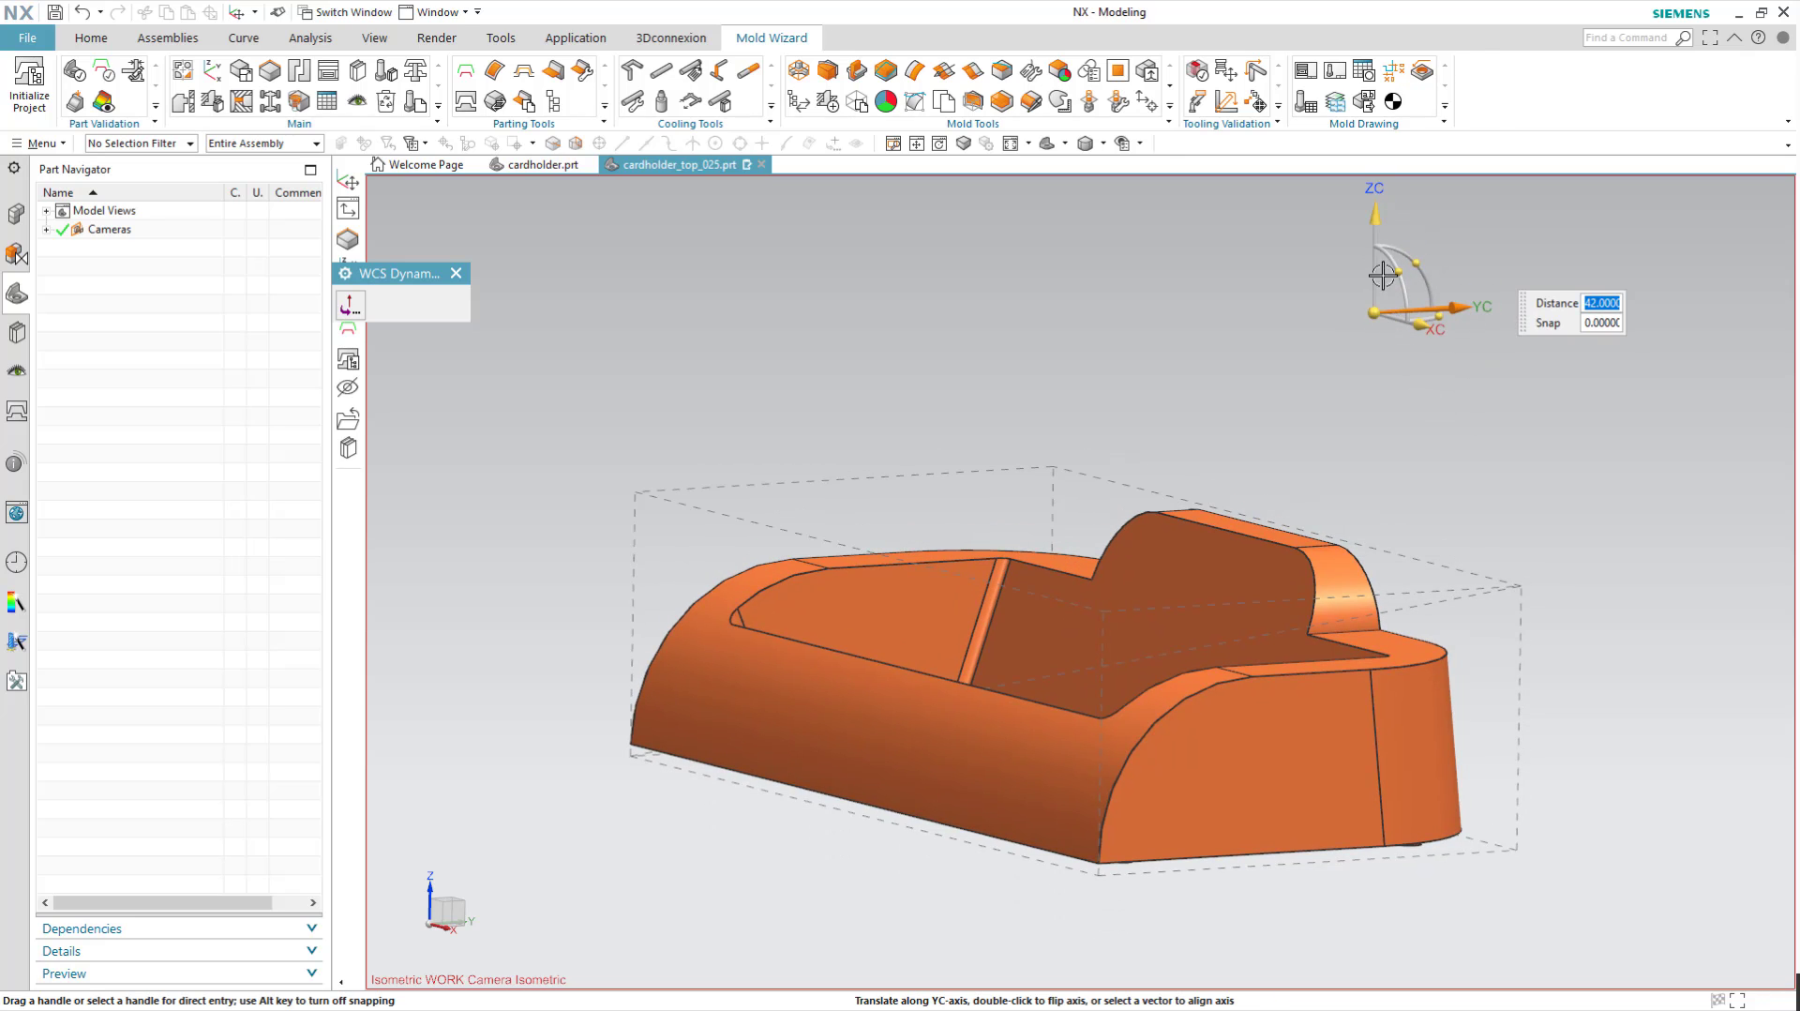
left_click_drag(1378, 202, 1376, 274)
left_click(1419, 333)
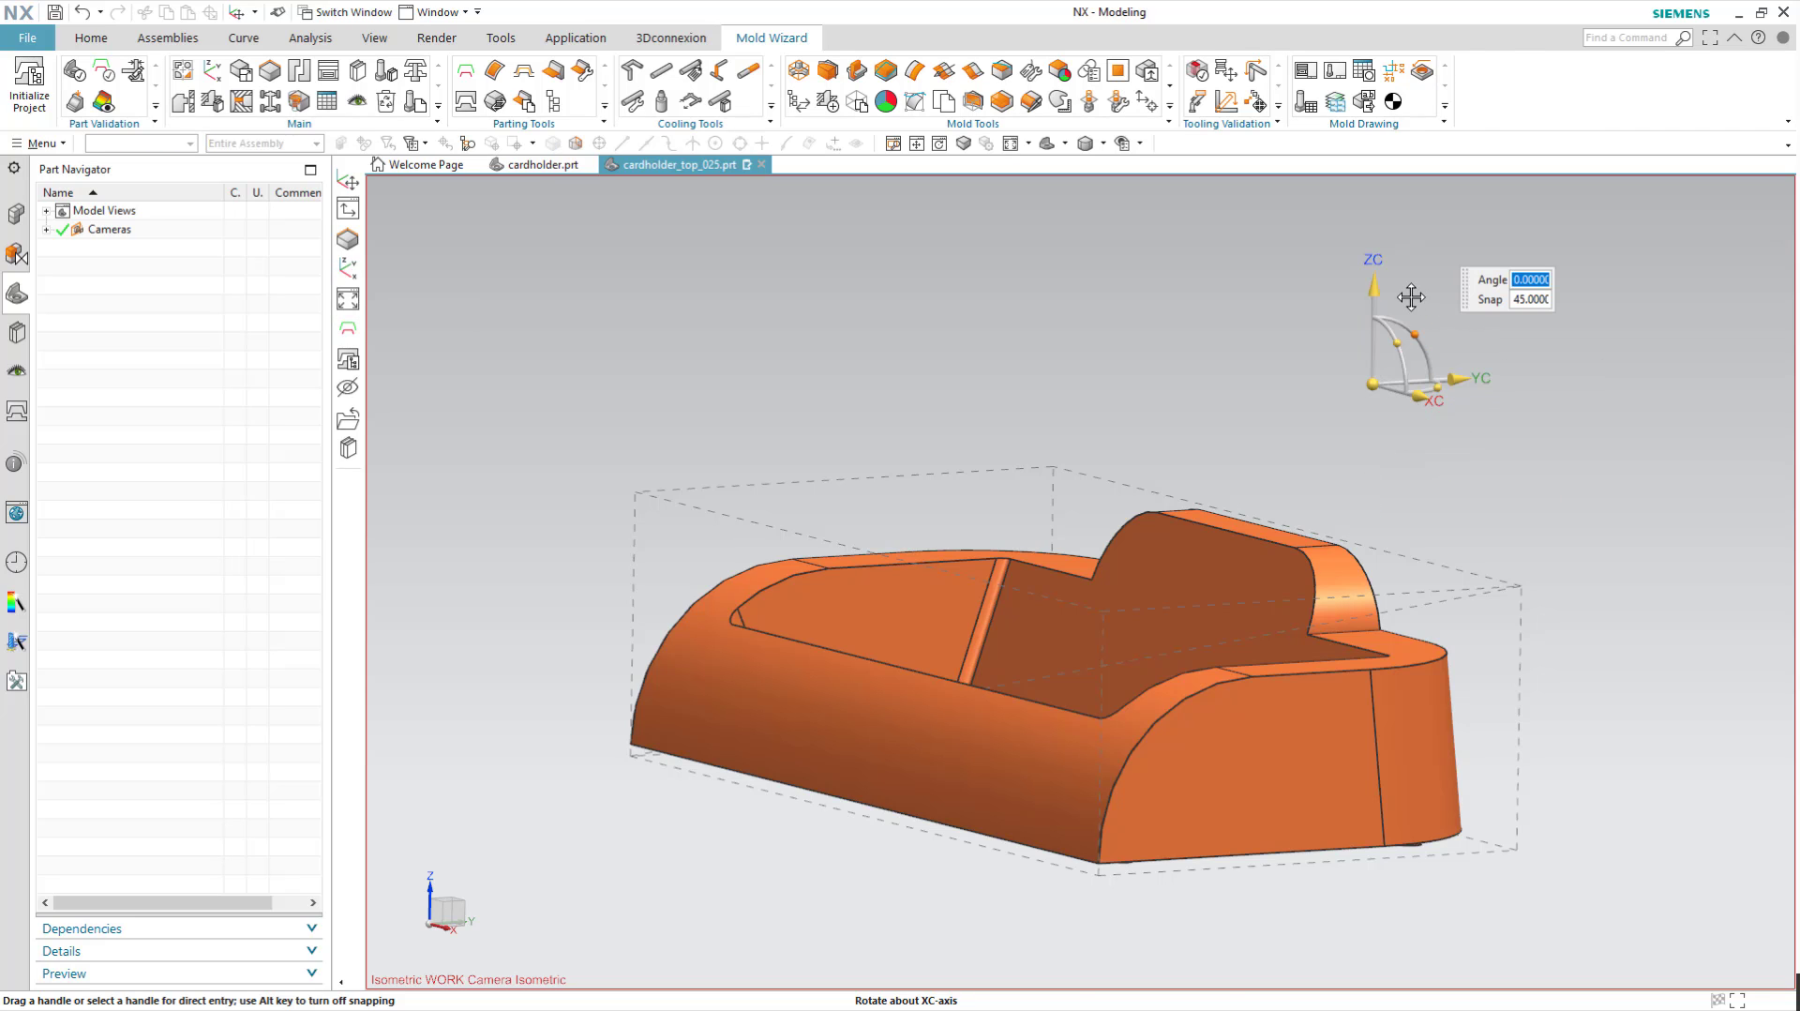
left_click(1374, 286)
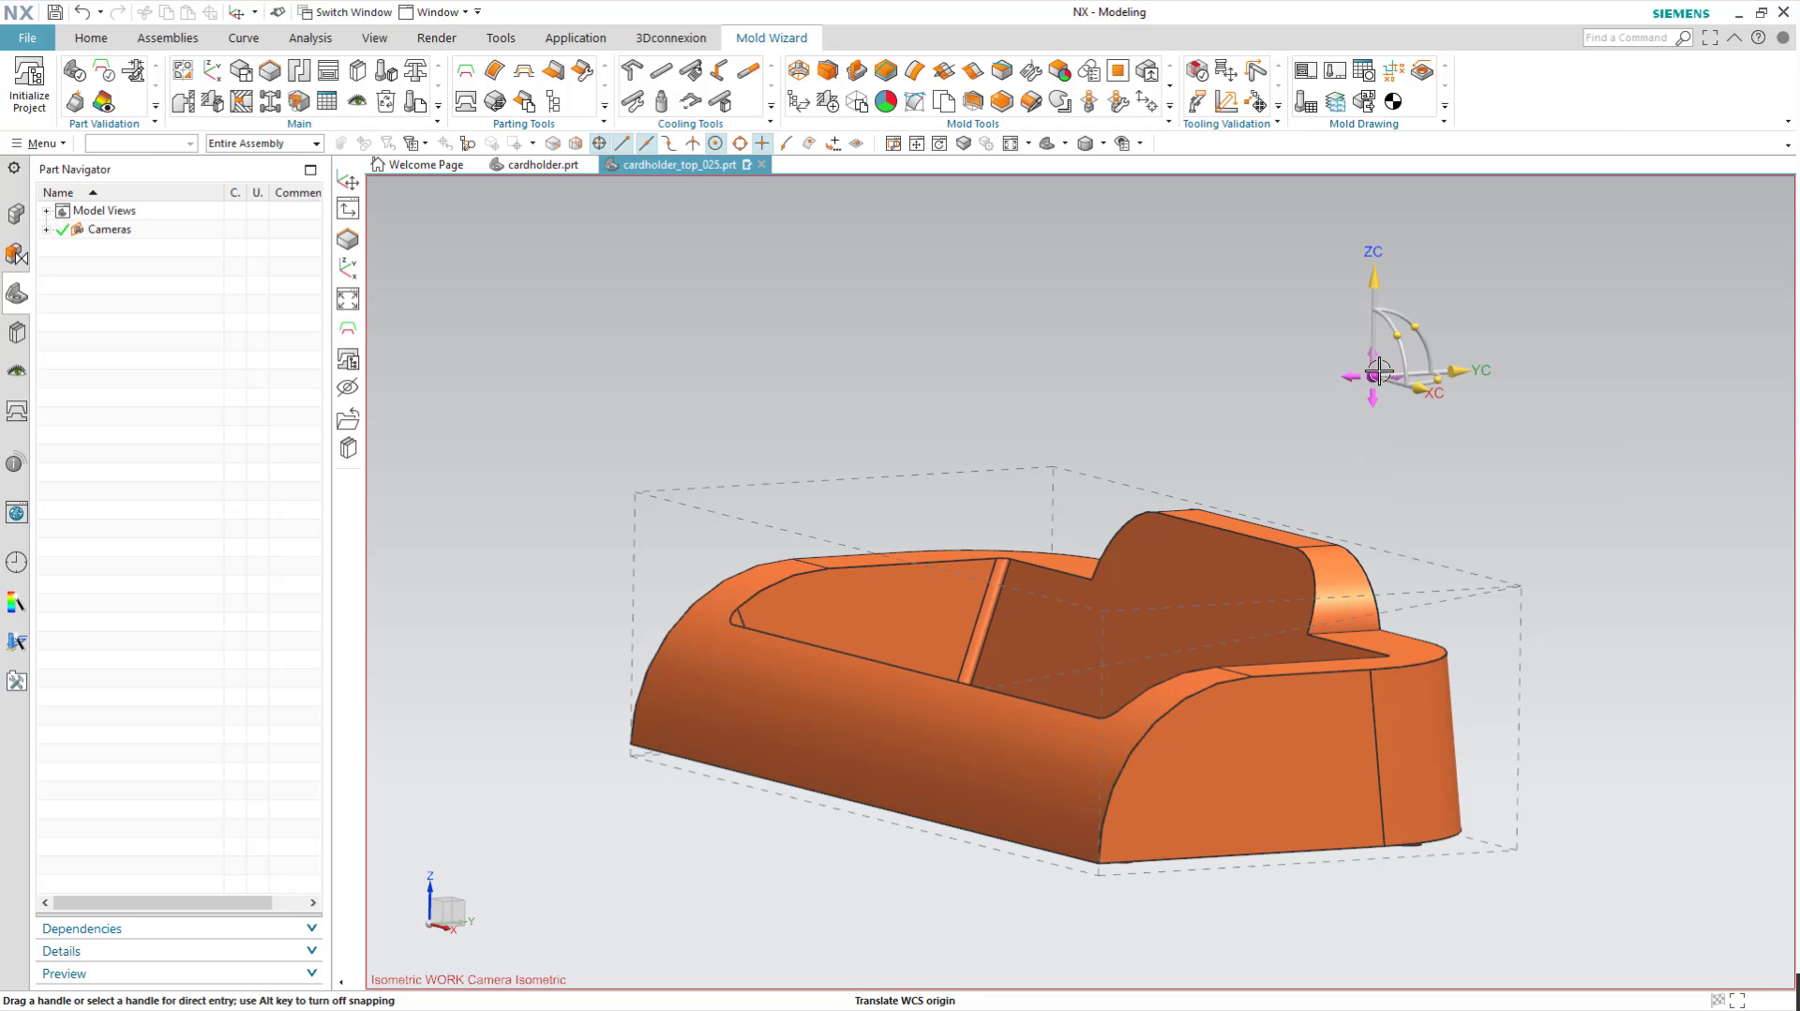
double_click(1385, 380)
left_click(1374, 375)
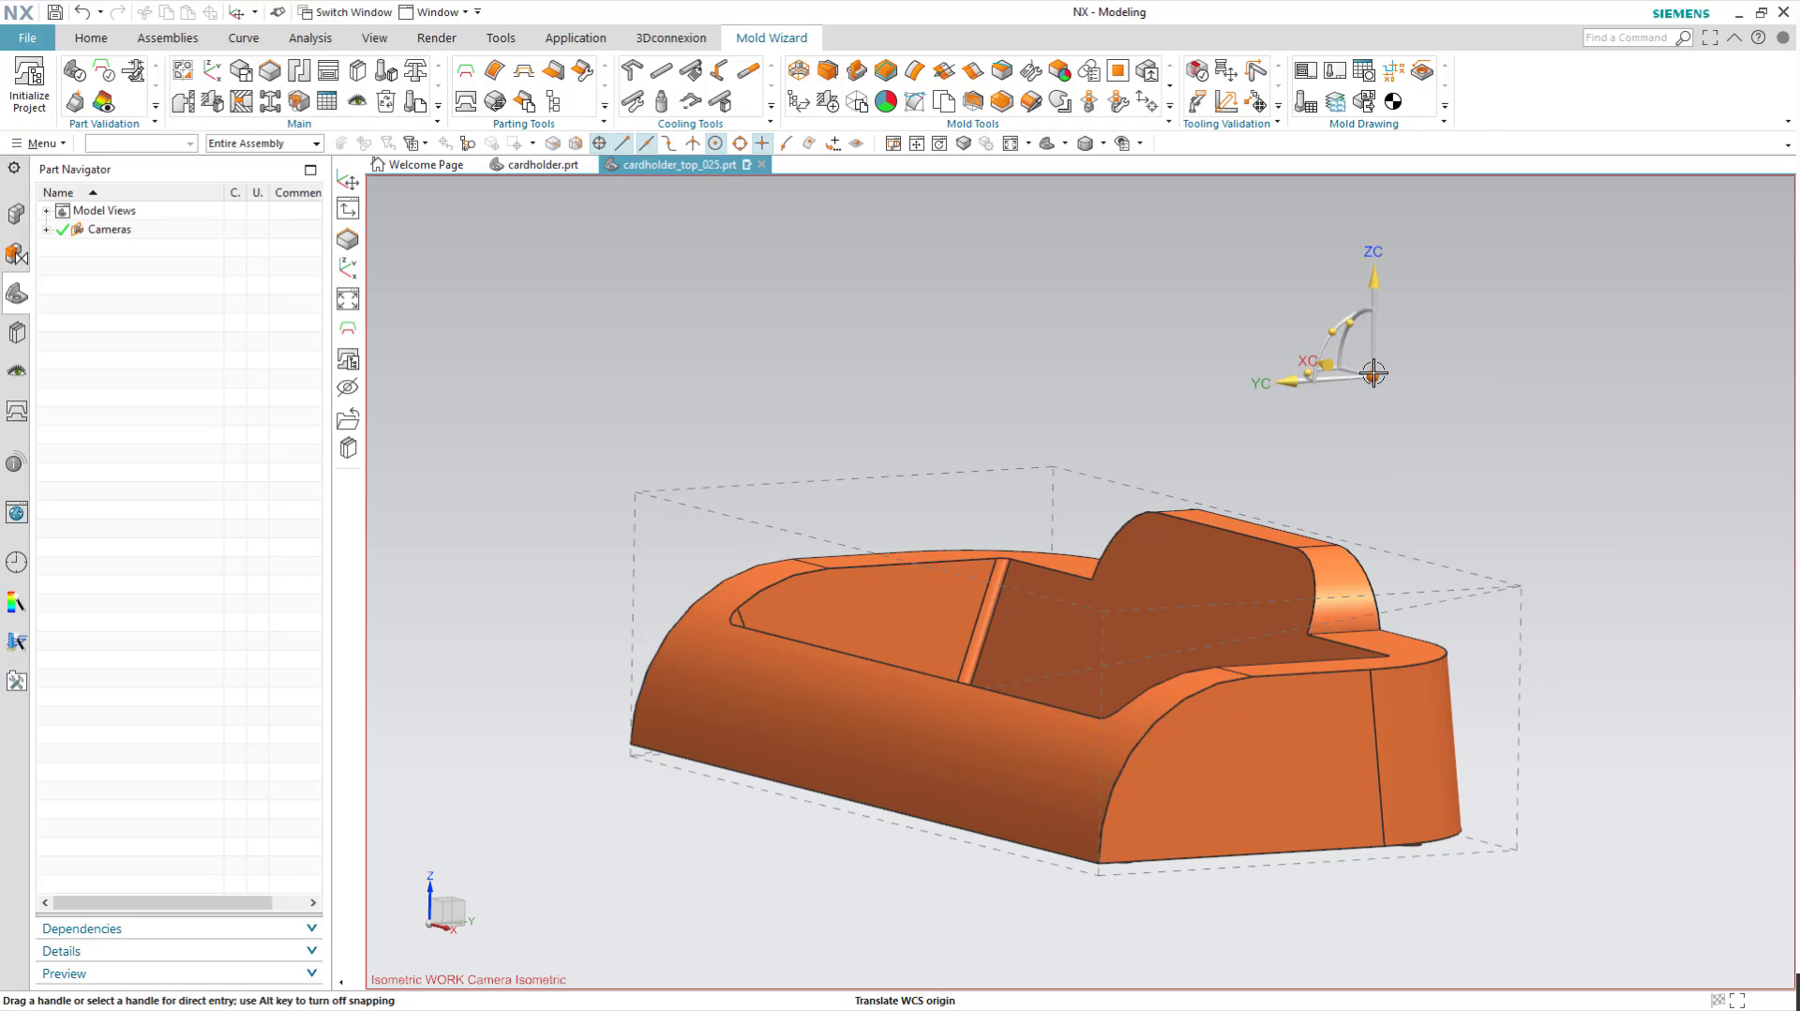
- Snap the WCS origin to the card holder's lower corner and rotate it −90° about ZC
key("End")
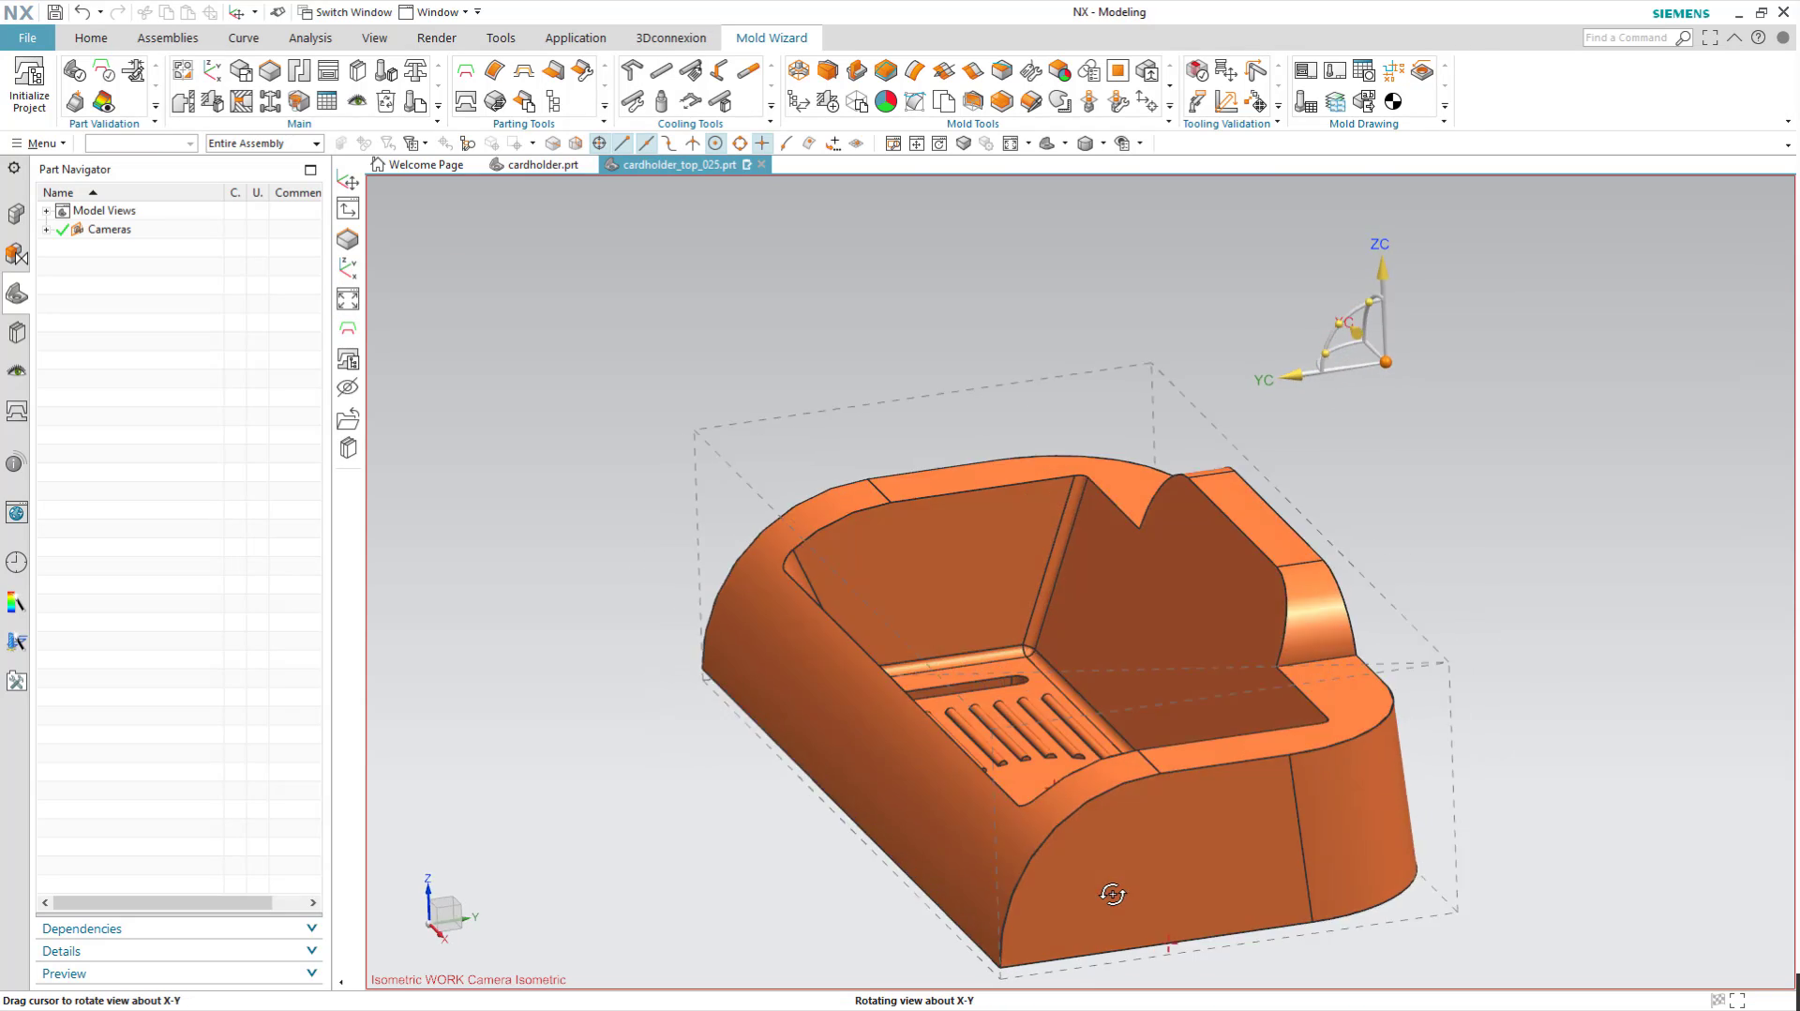
left_click(988, 952)
middle_click_drag(1029, 980, 1181, 835, "shift")
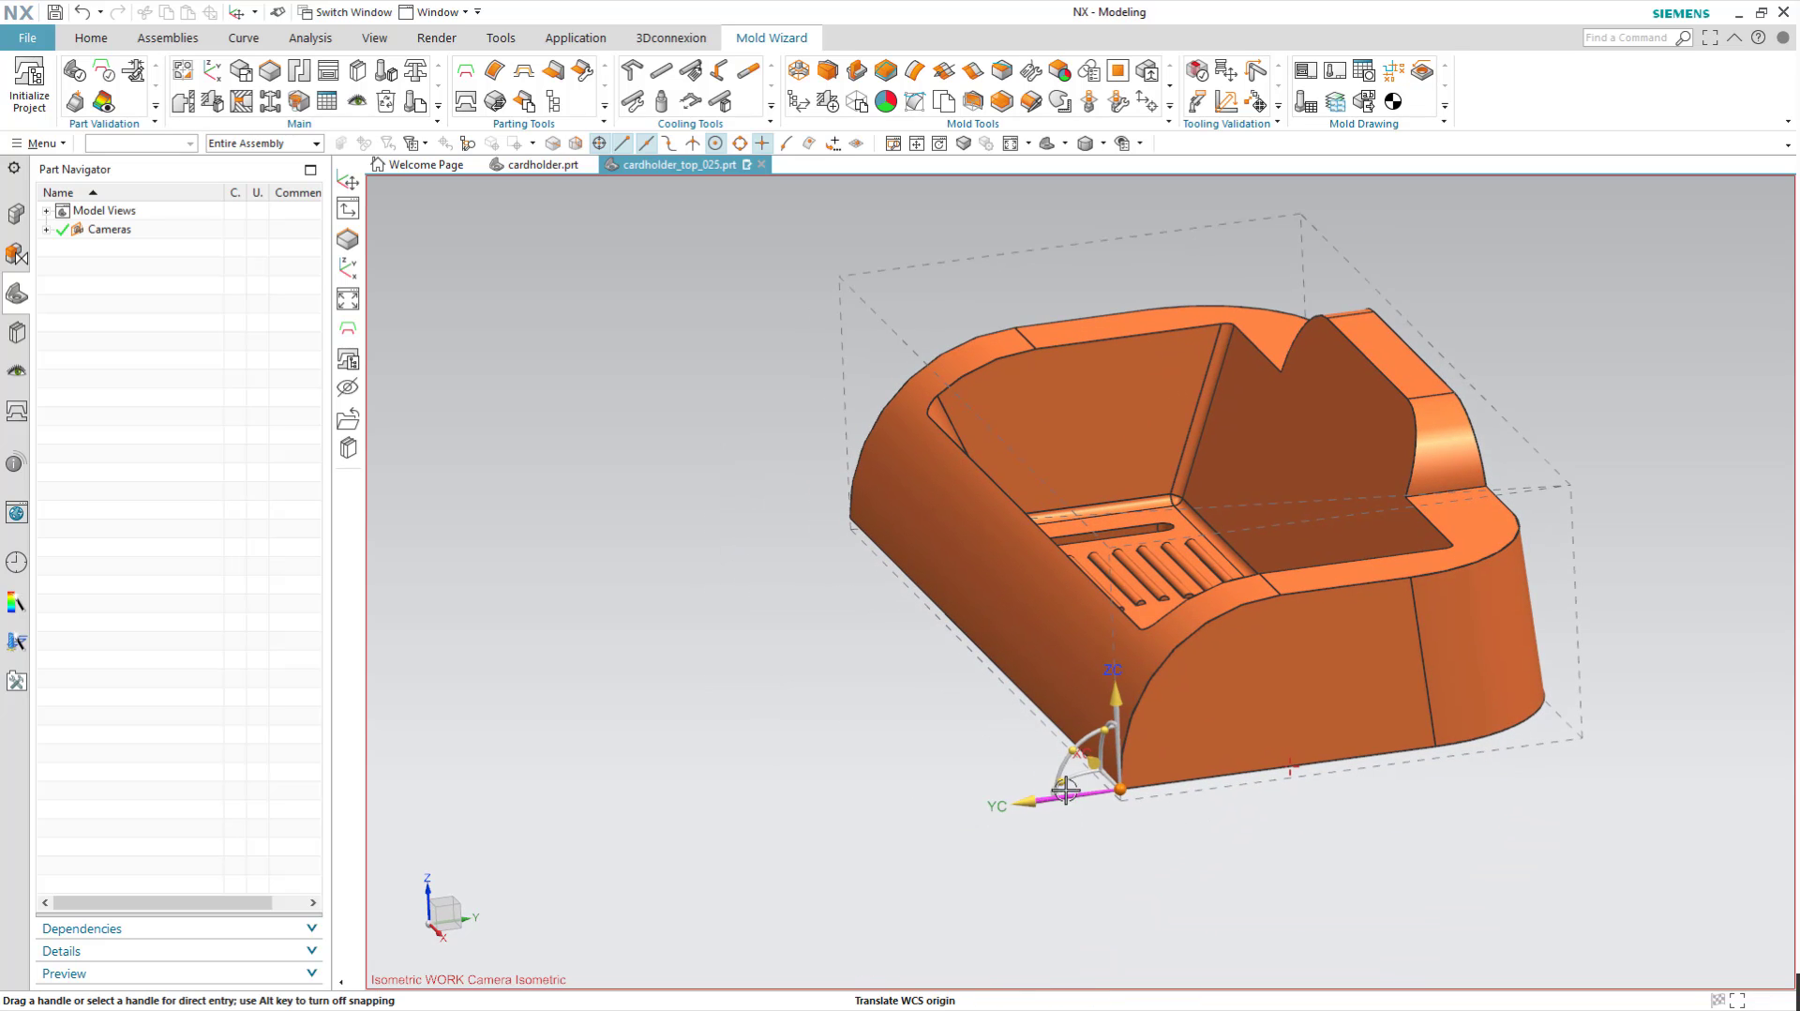
left_click_drag(1060, 780, 1134, 711)
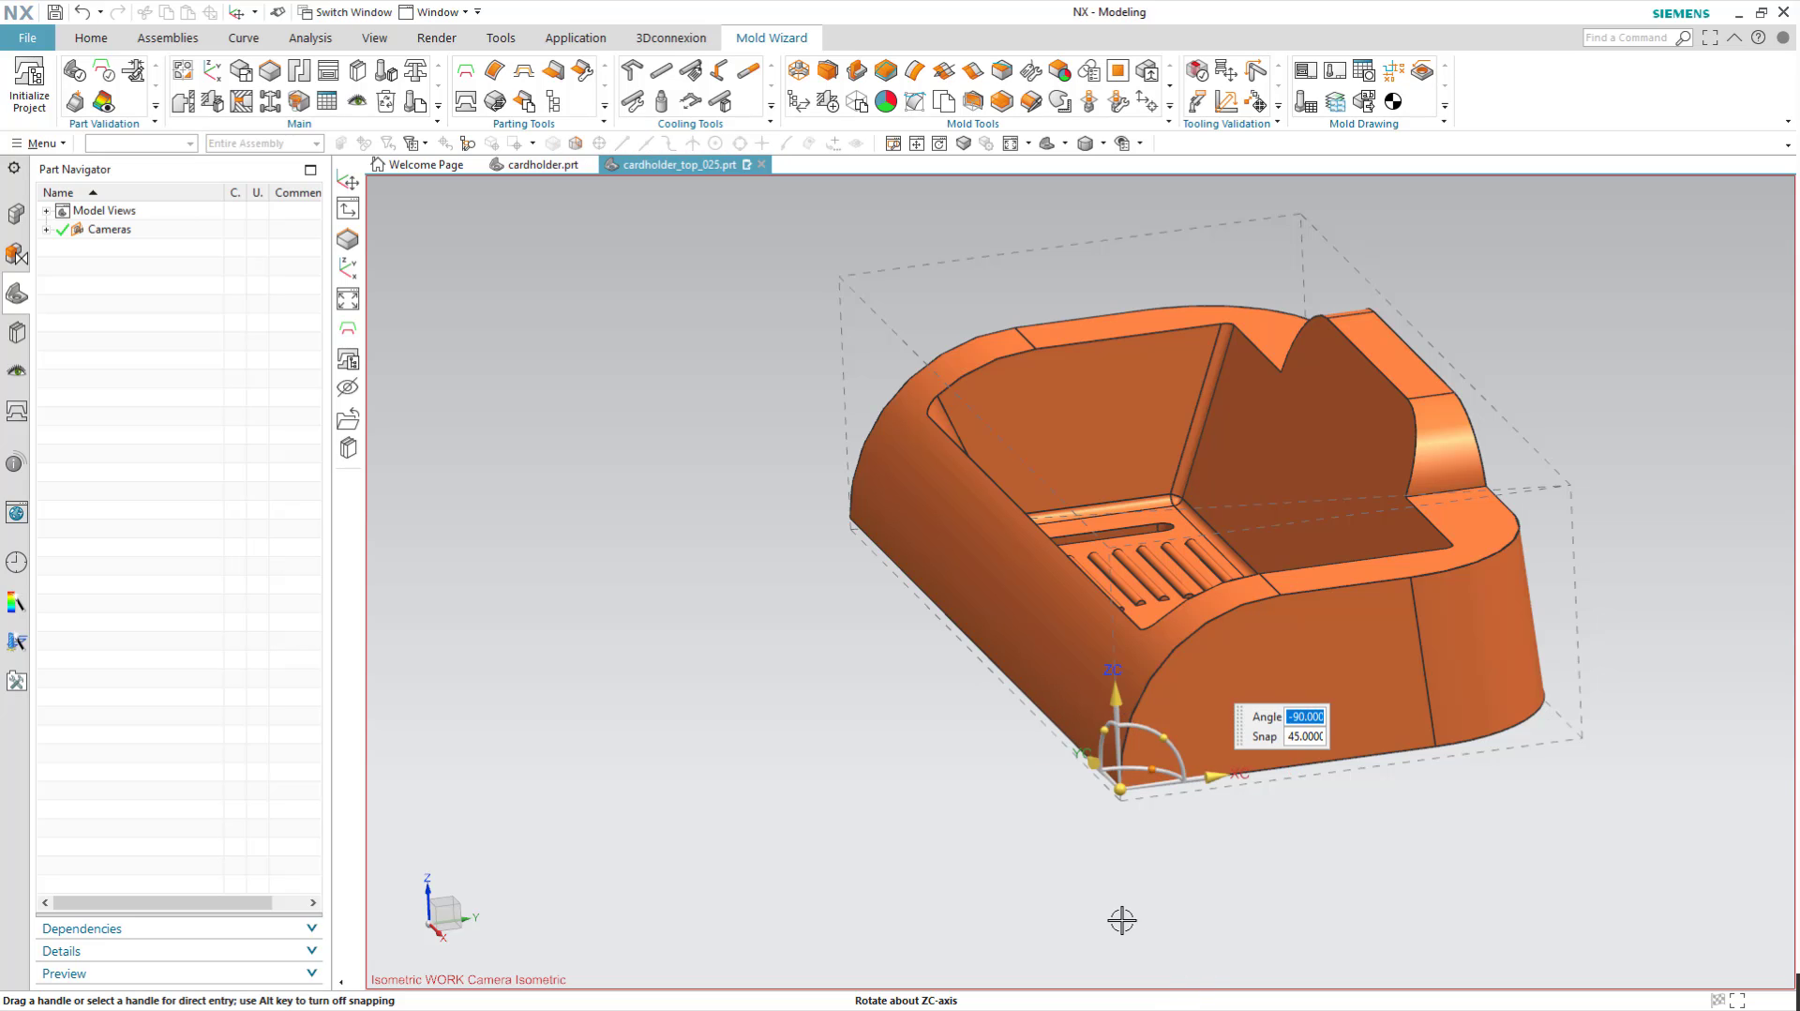
- Accept the WCS, then apply Mold CSYS at Product Body Center with Lock Z Position
middle_click(842, 808)
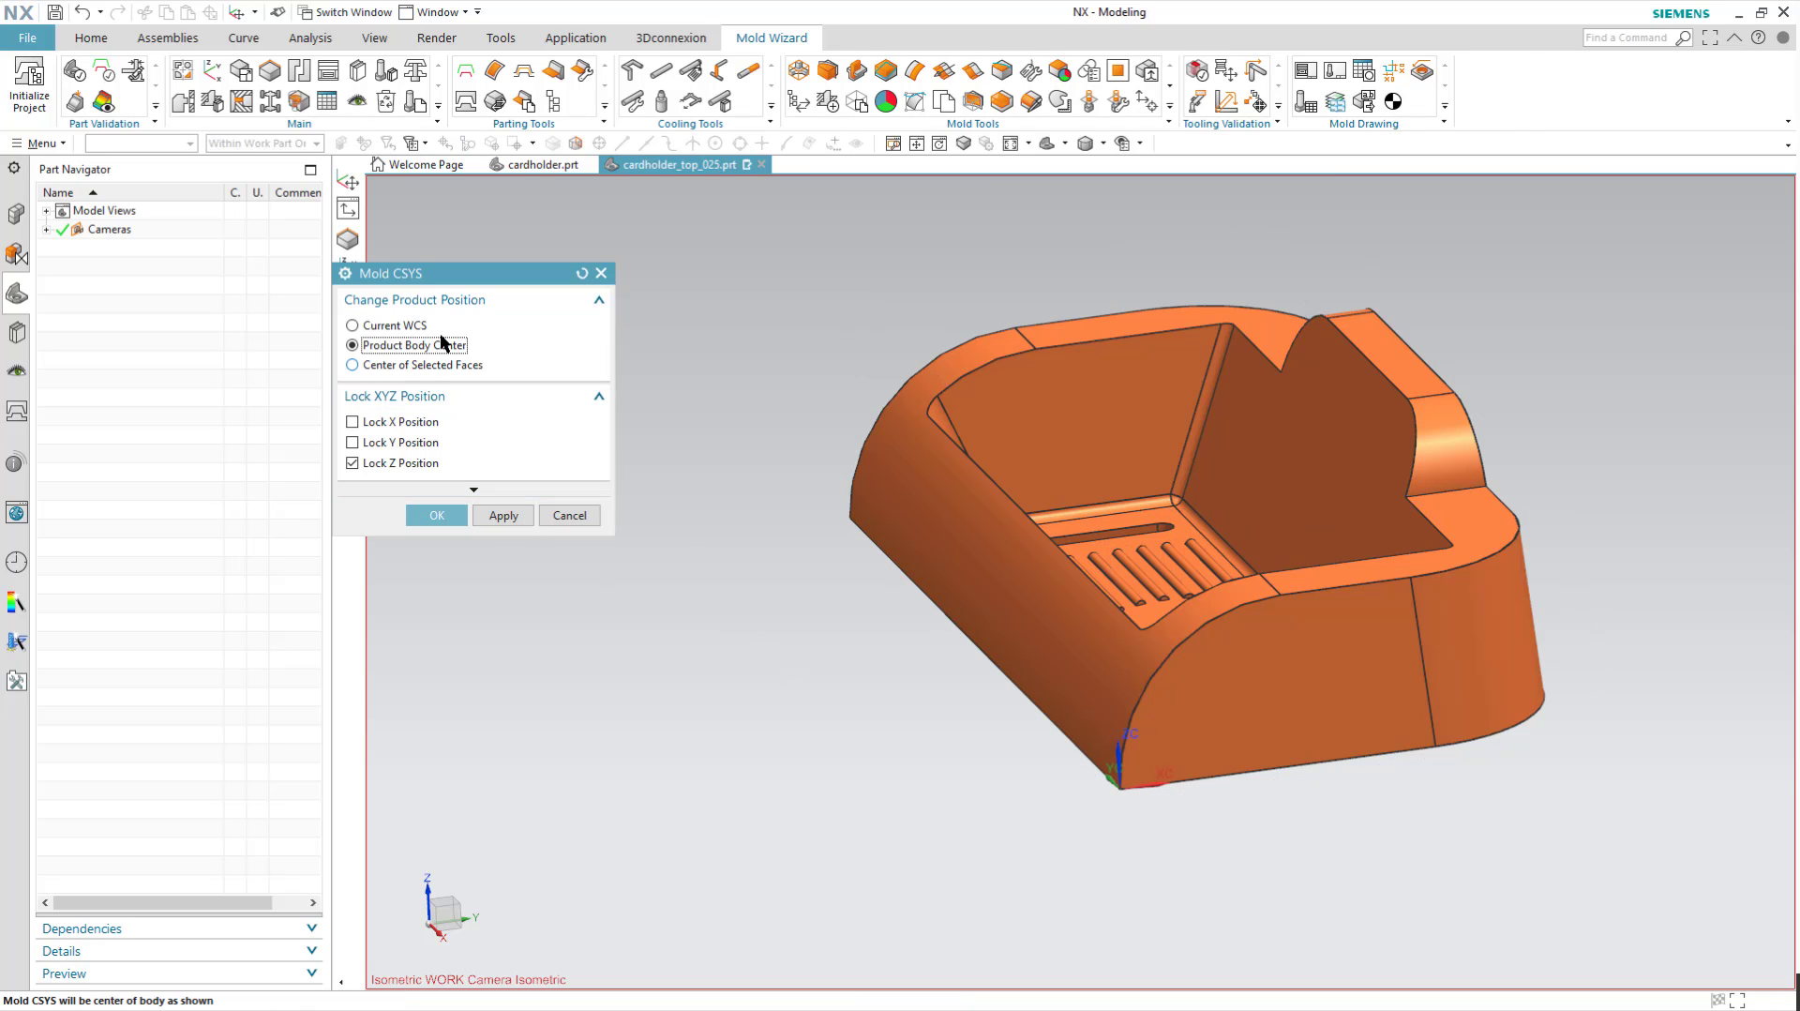
left_click(503, 517)
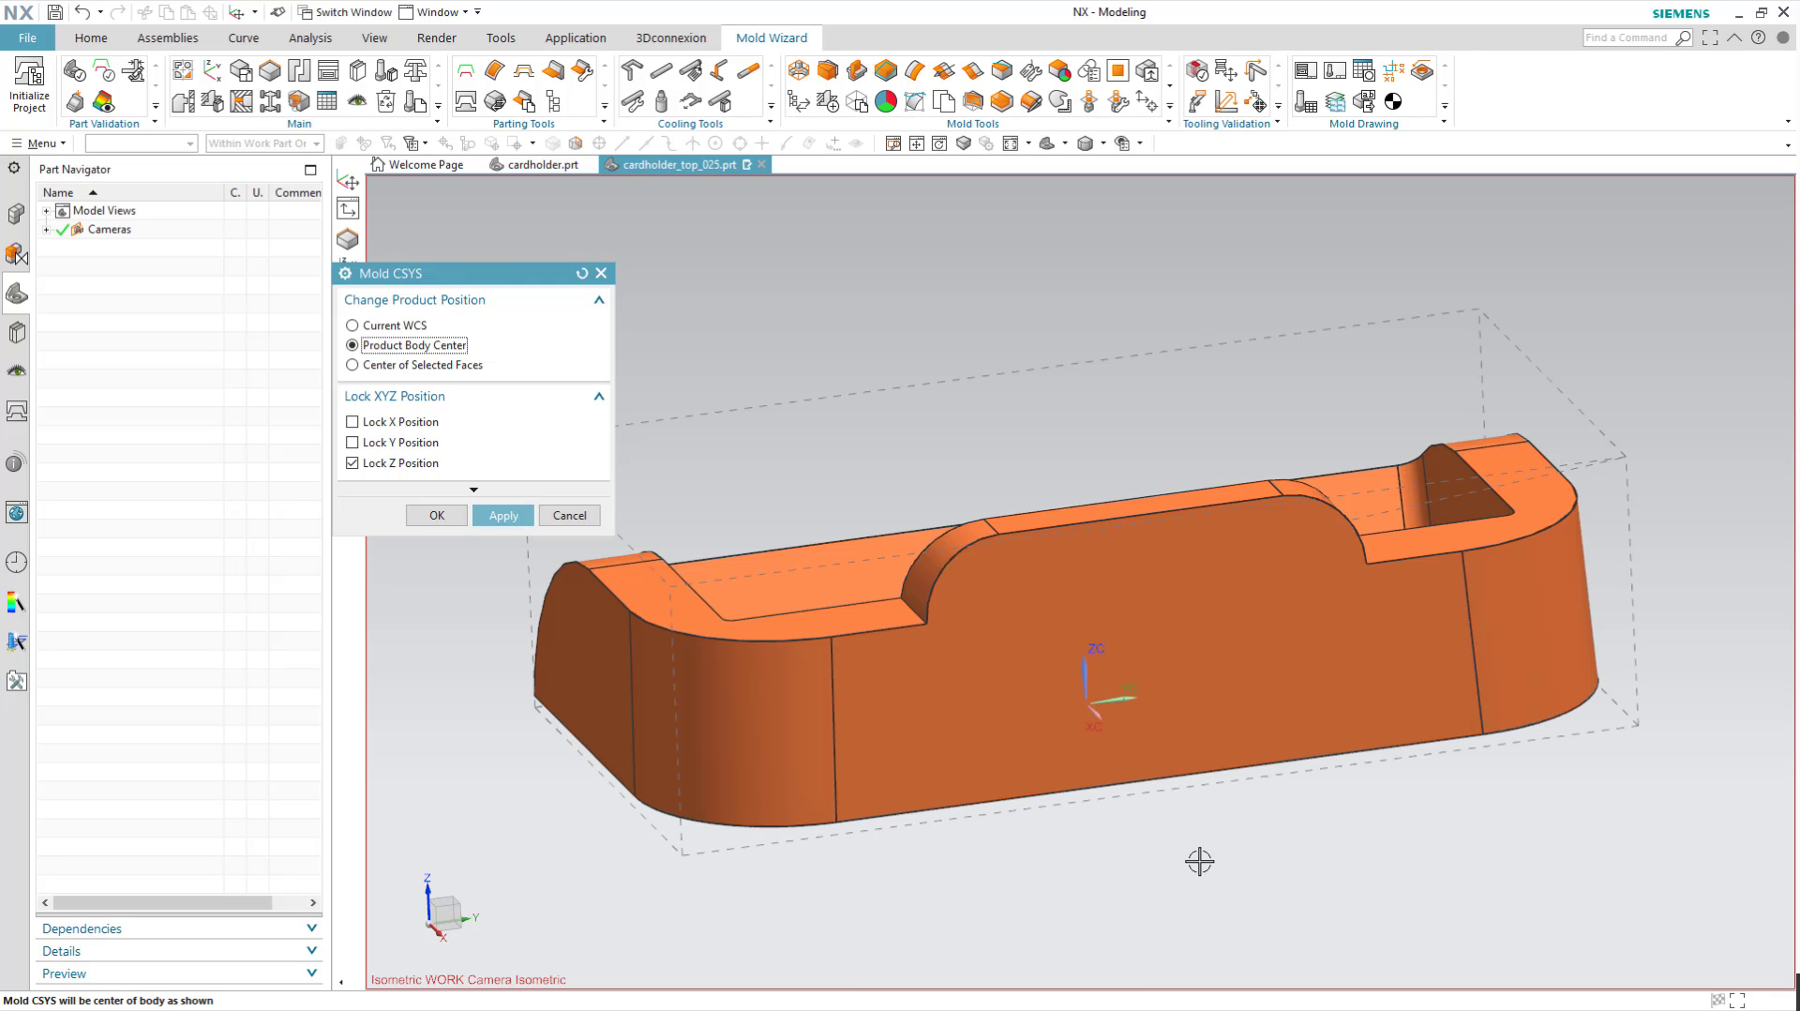
middle_click_drag(1199, 861, 1316, 894)
scroll(1324, 841, "down", 2)
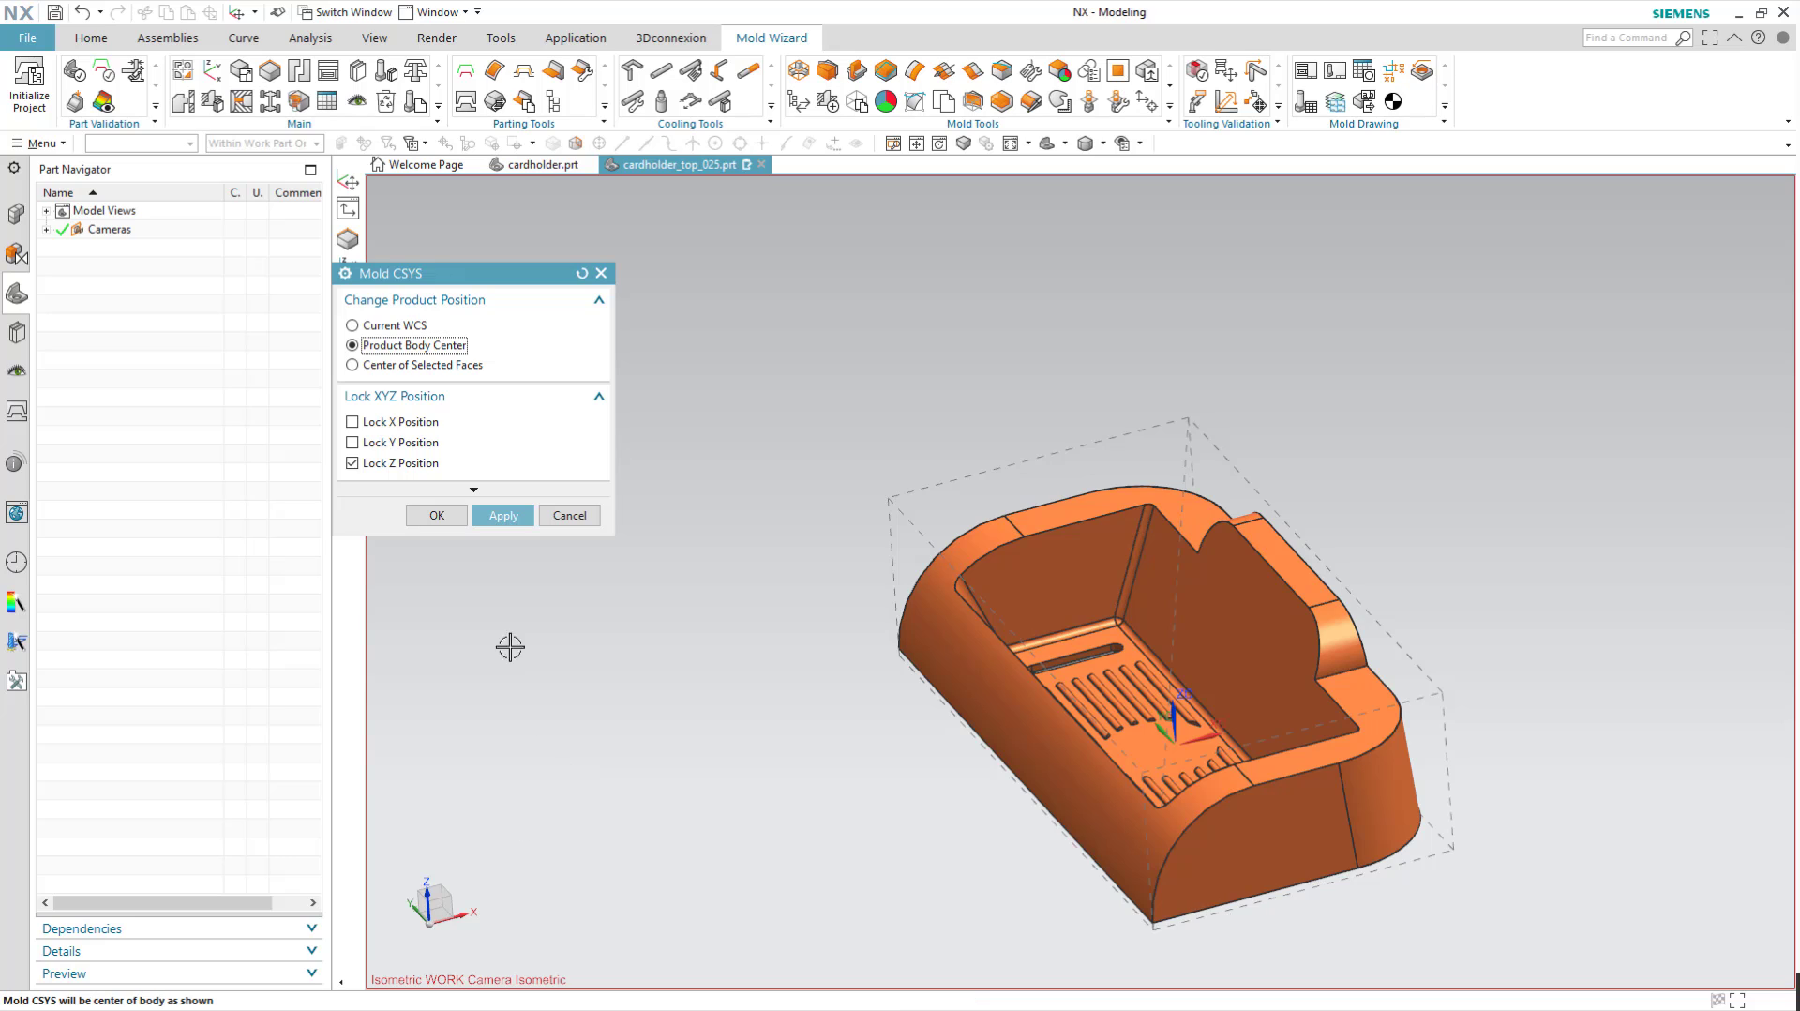
left_click(434, 515)
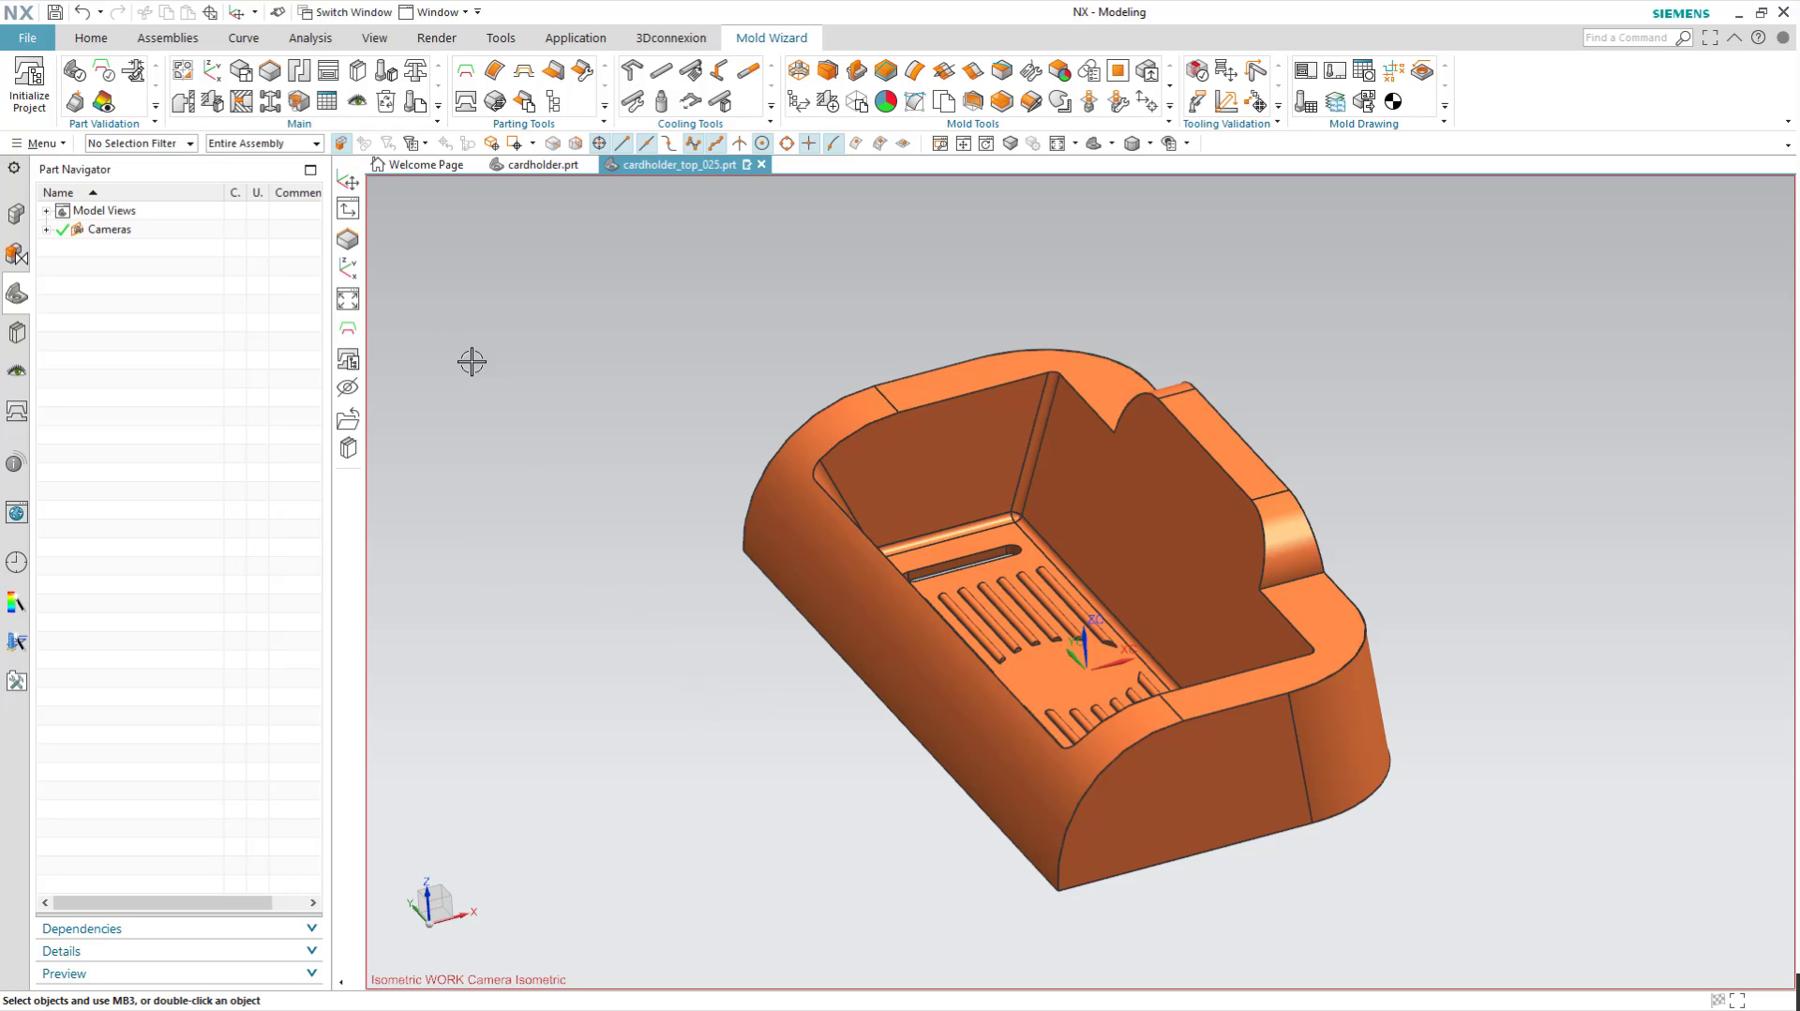
- Create a User Defined Block workpiece from Sketch, extruded from −25 mm to 56 mm
left_click(271, 72)
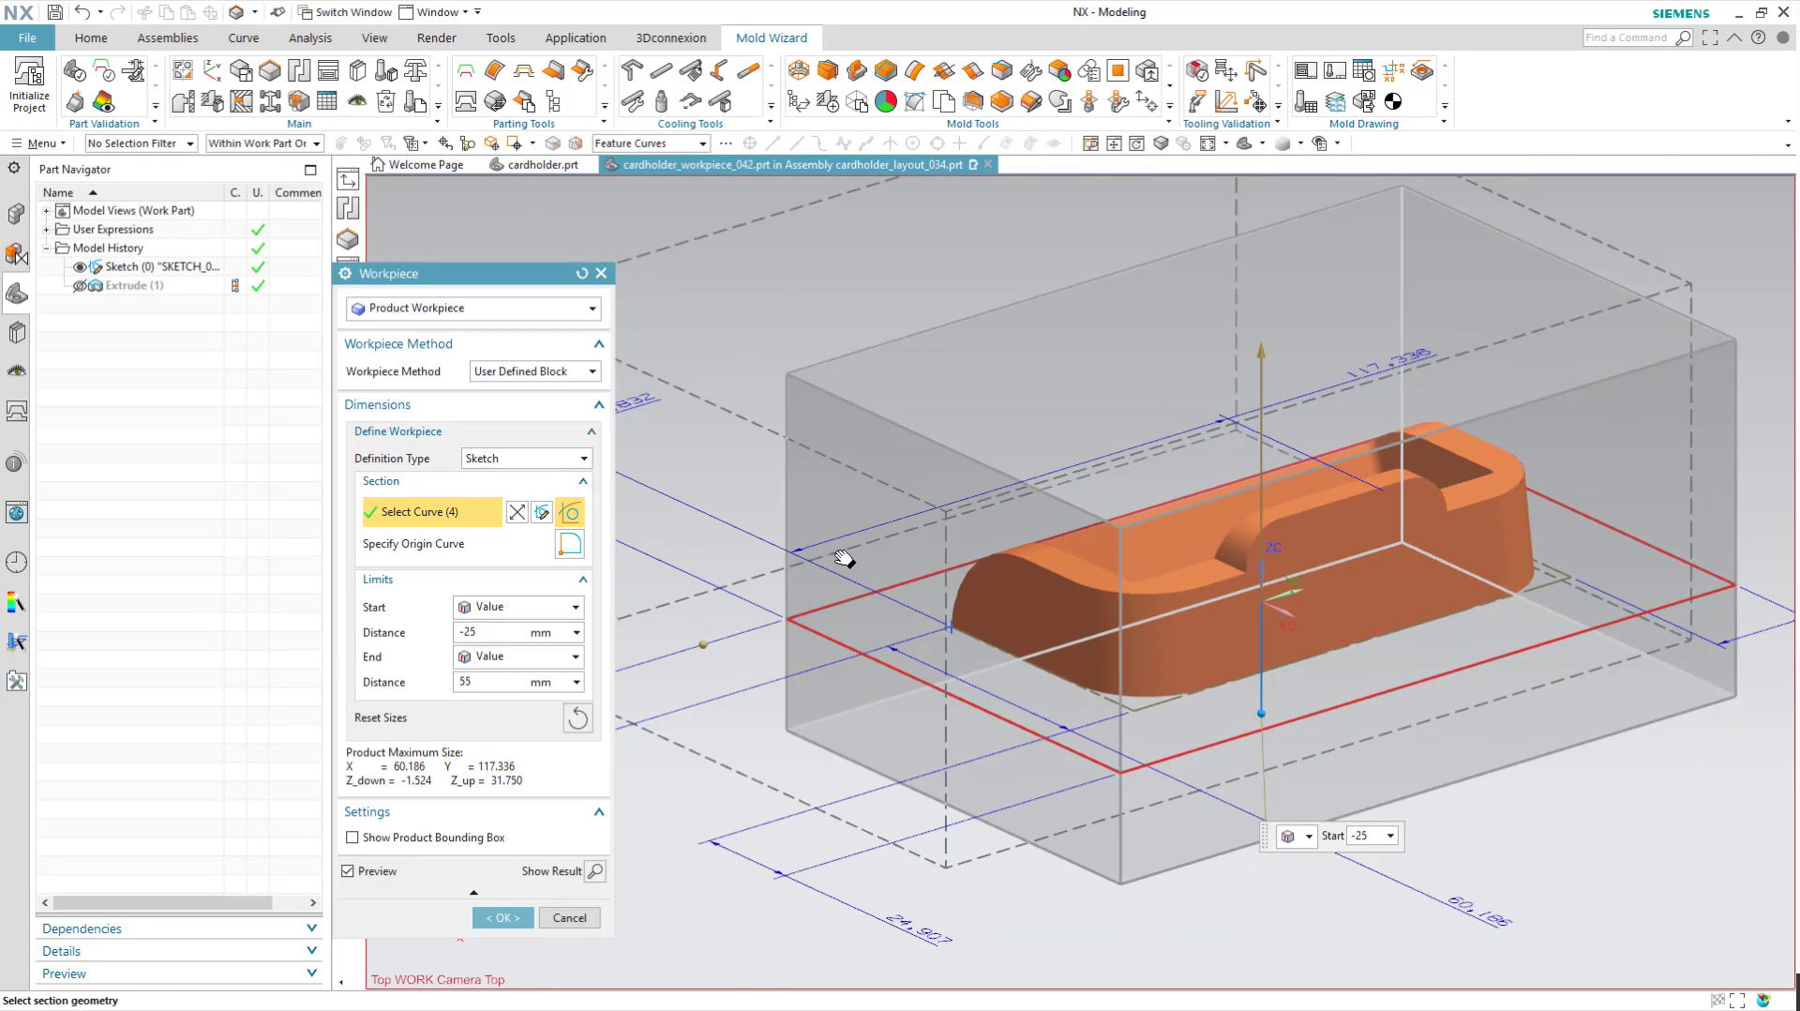
middle_click_drag(843, 559, 908, 602)
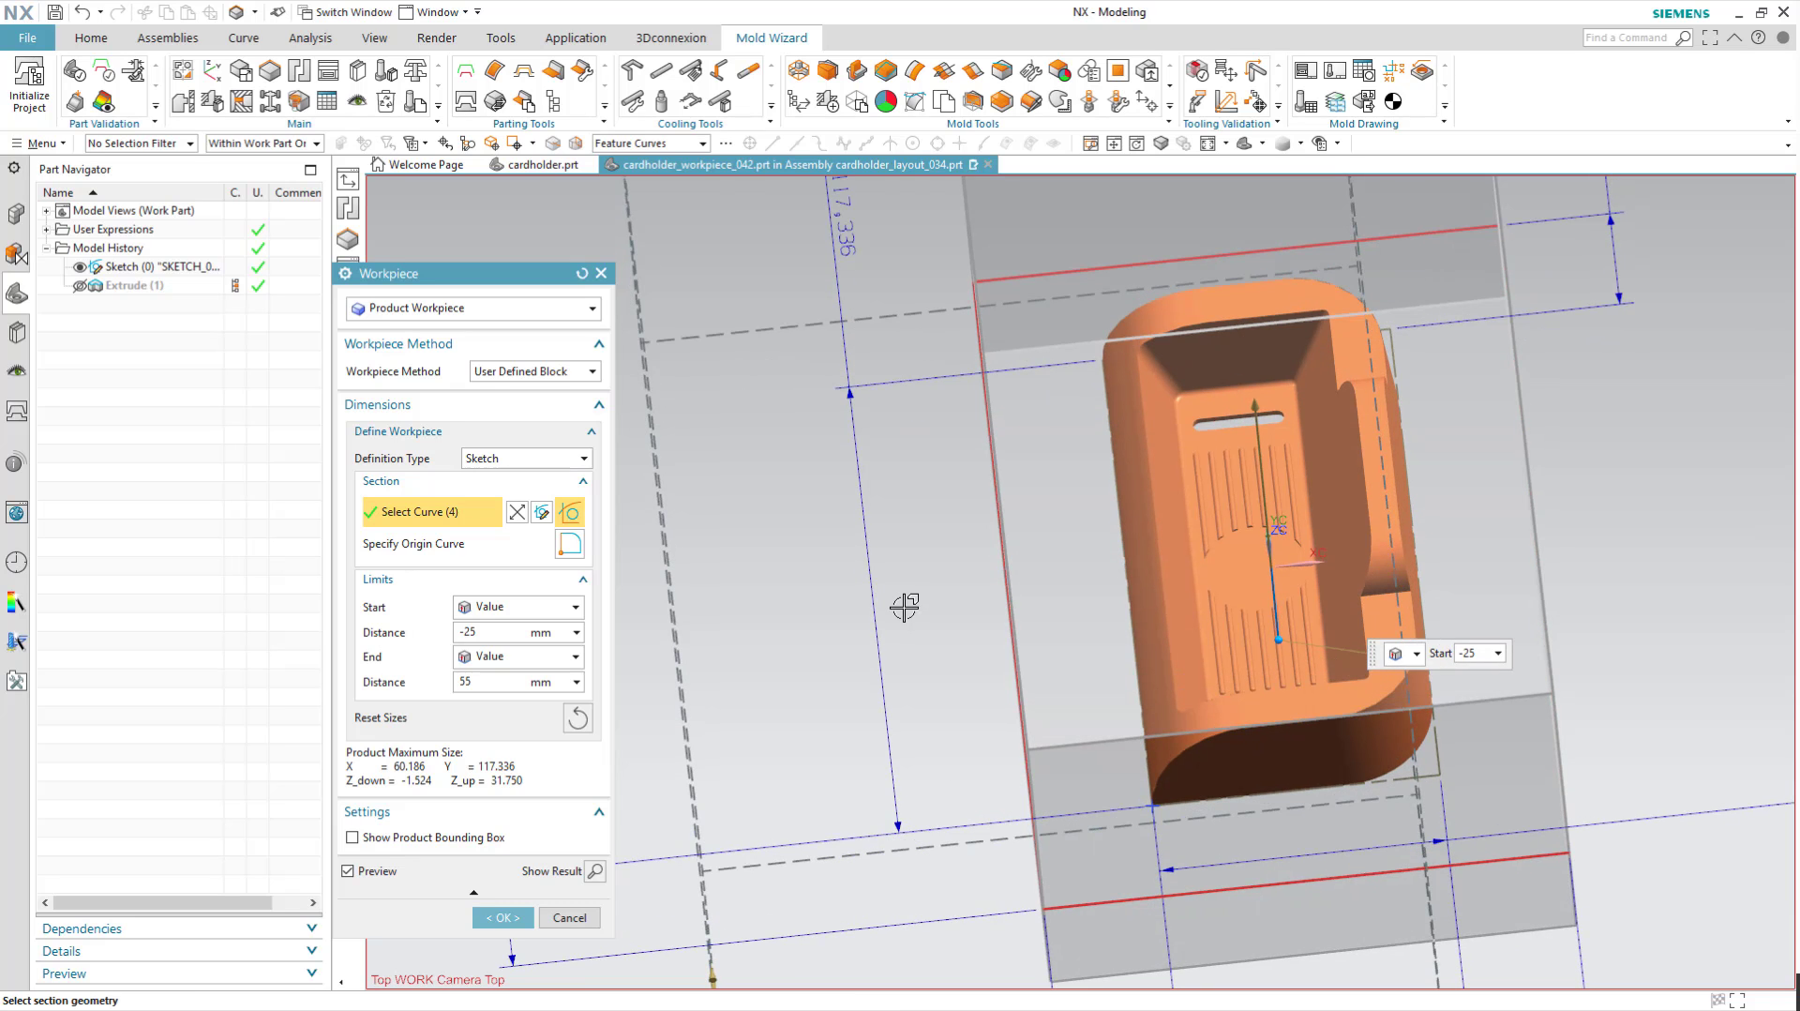
key("ctrl+alt+t")
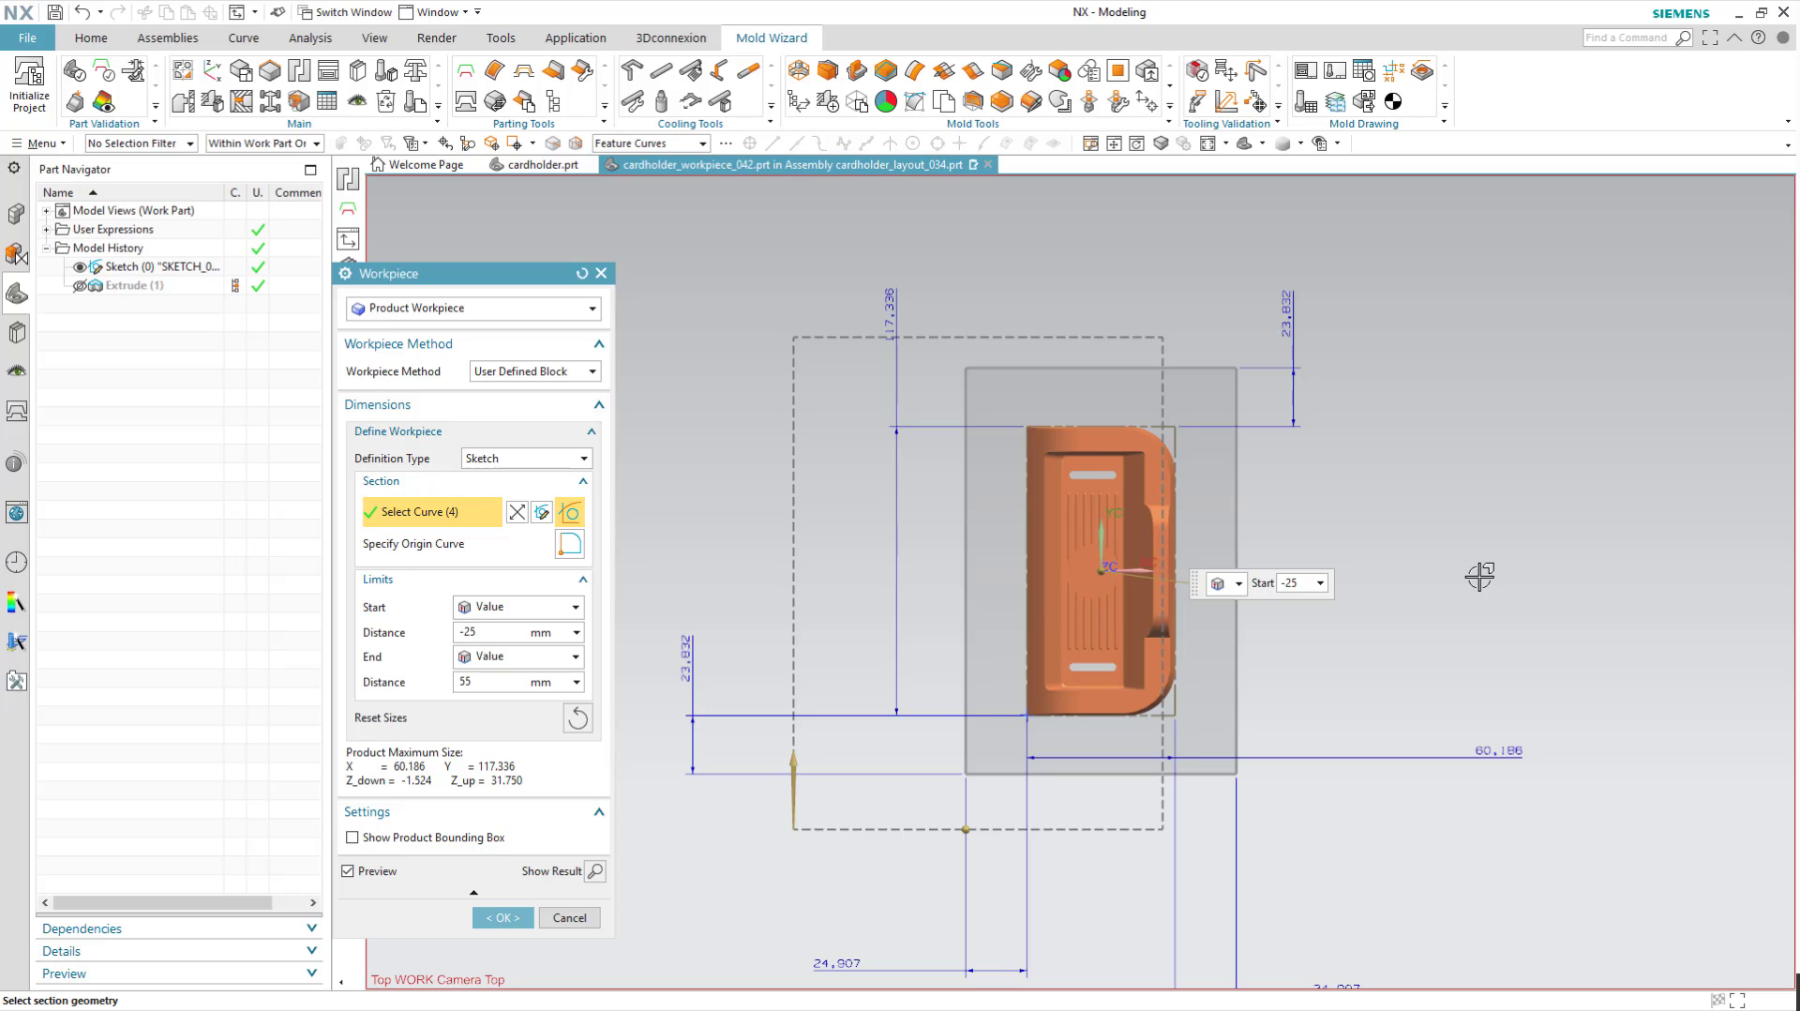
mouse_move(1352, 808)
middle_mouse_down()
mouse_move(1344, 661)
mouse_move(1374, 788)
middle_mouse_up()
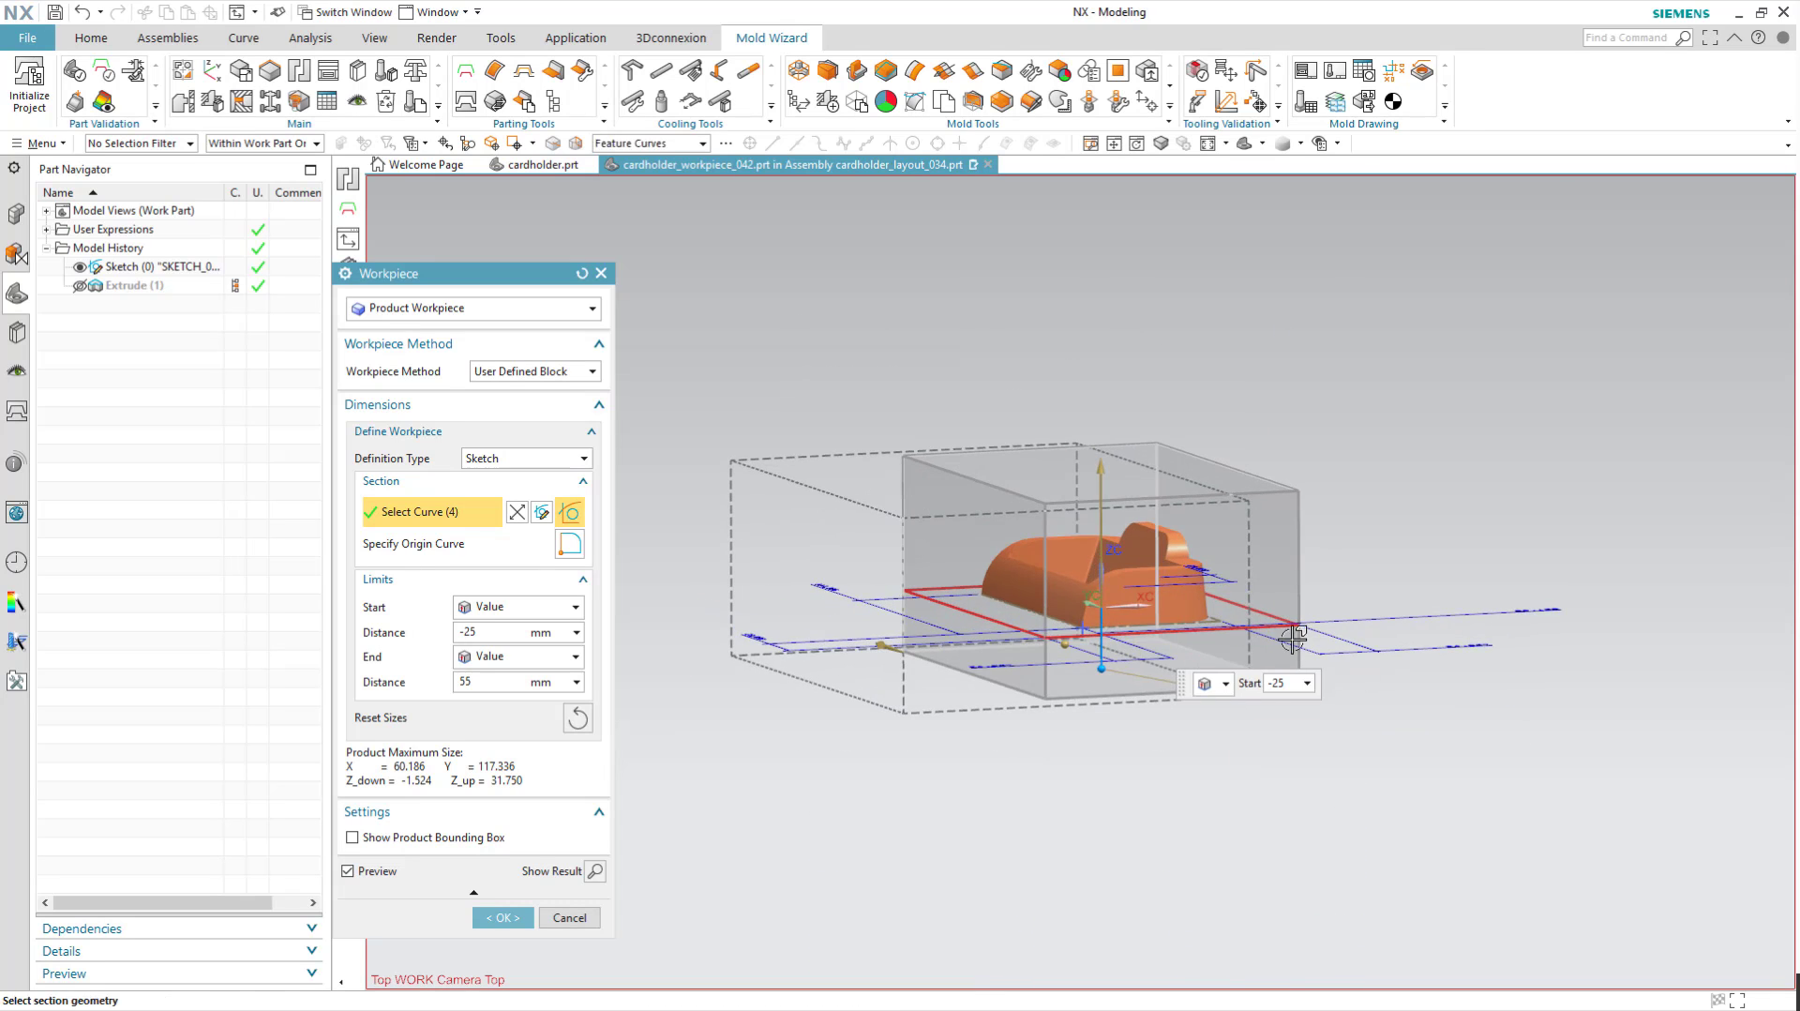
left_click_drag(1108, 471, 1104, 469)
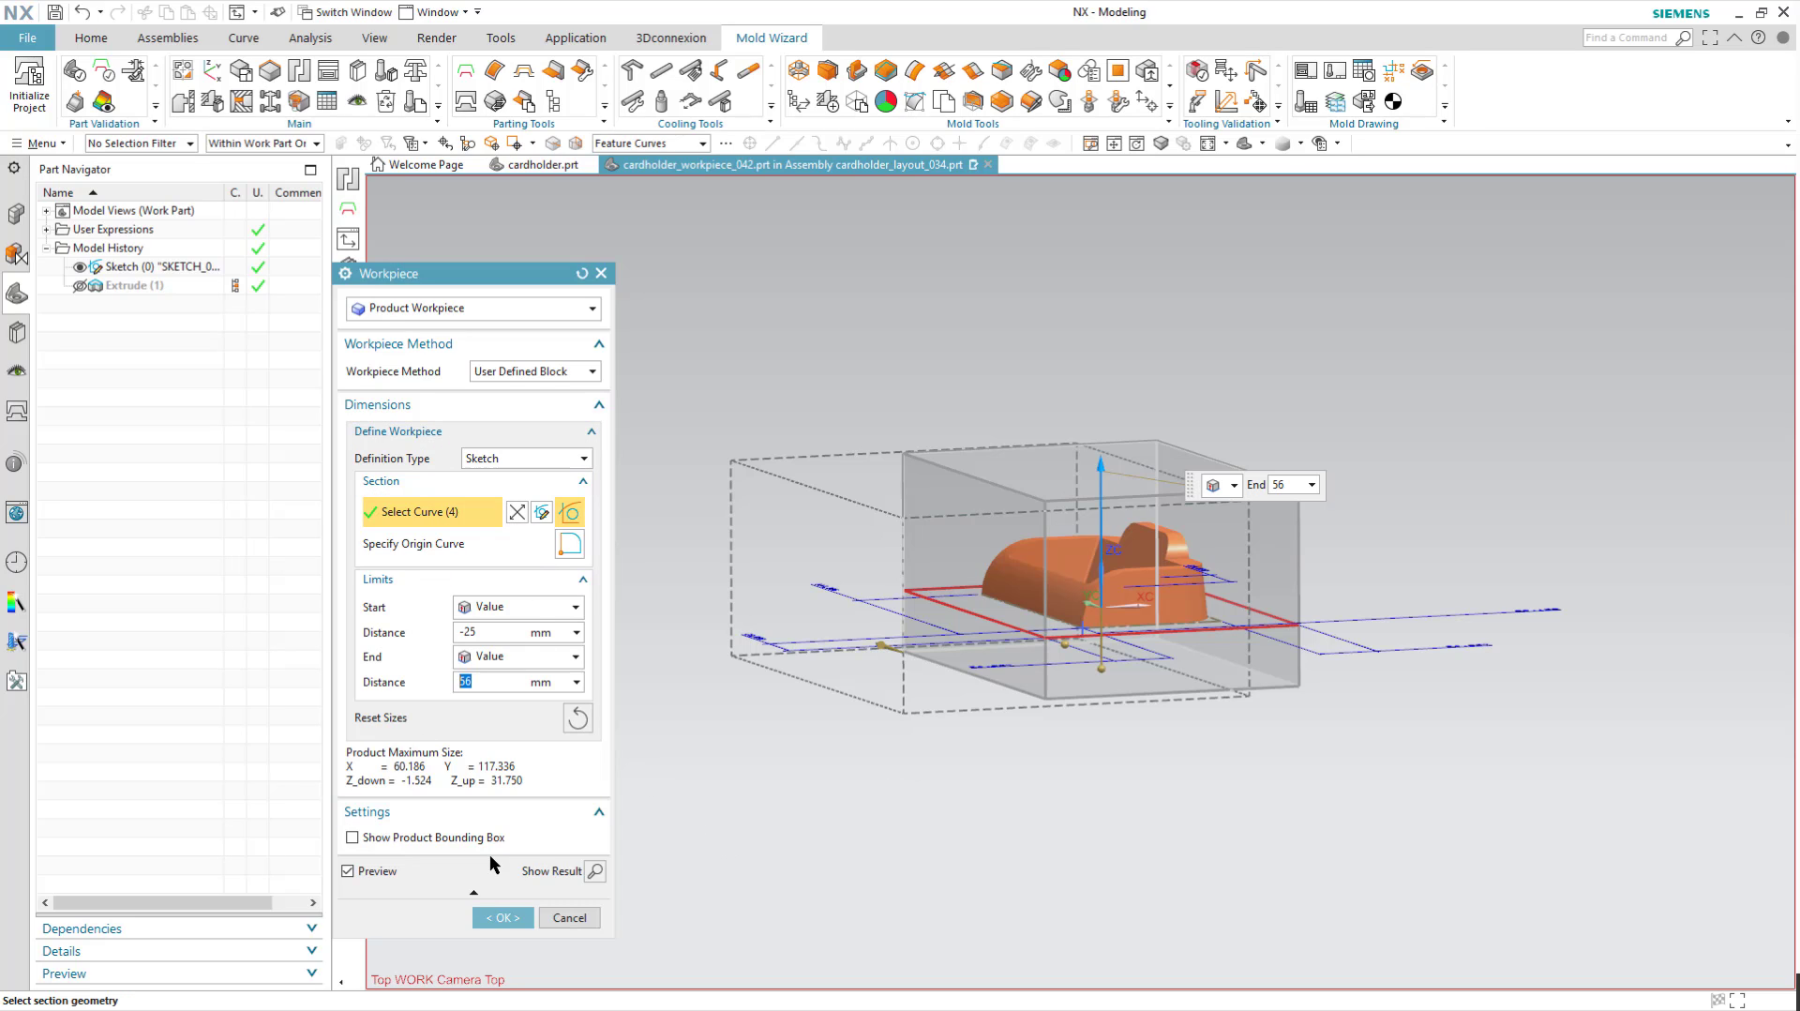
left_click(495, 919)
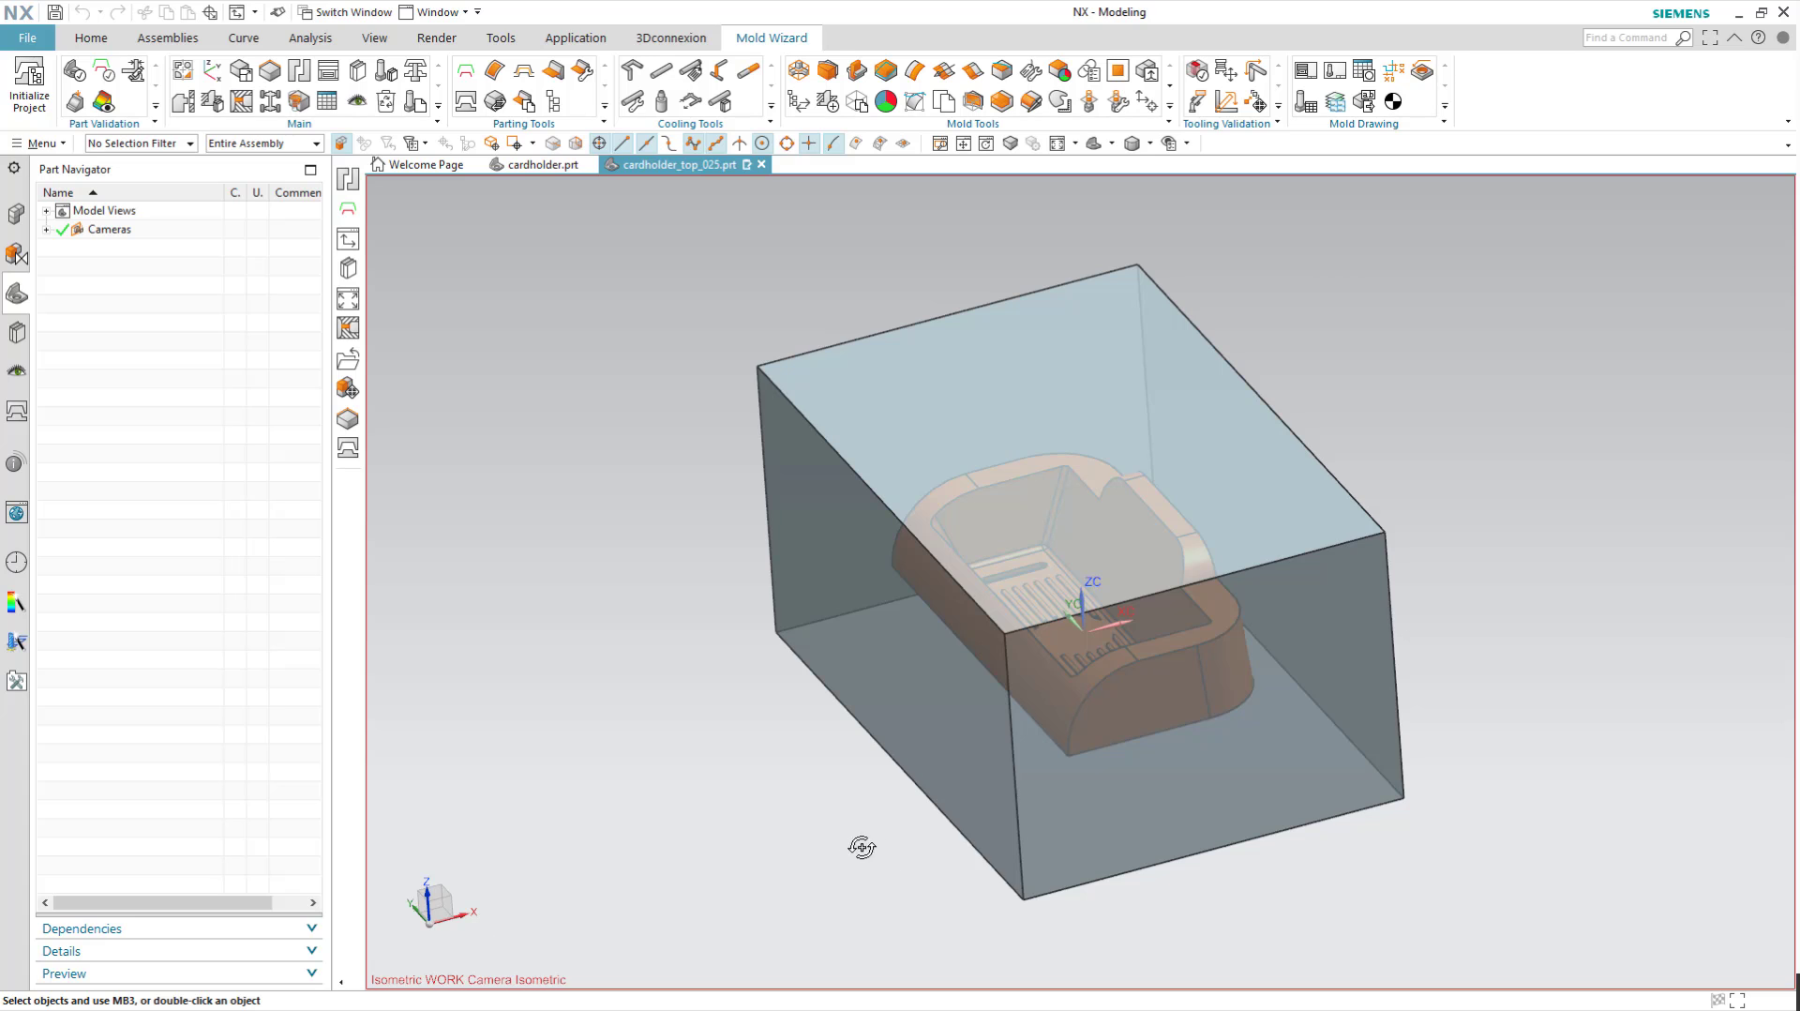
middle_click_drag(854, 848, 819, 859)
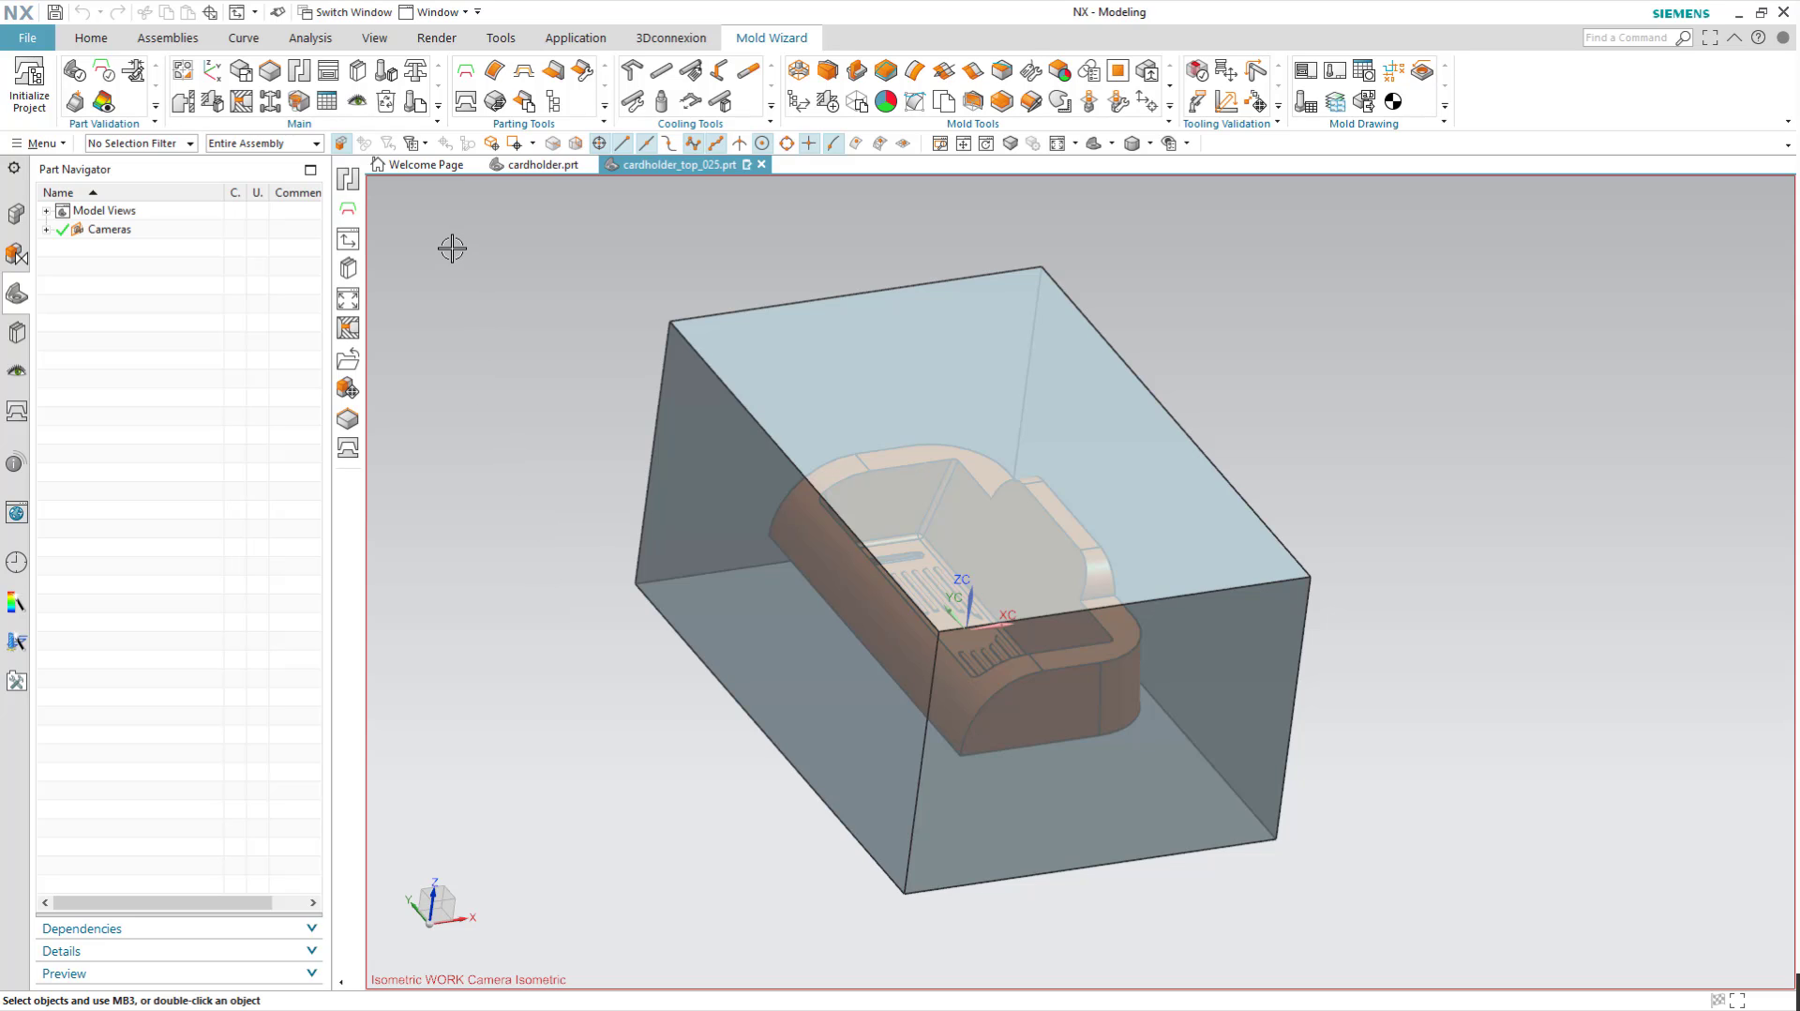
- Generate a 2-cavity layout along the X direction with 0 mm gap
left_click(299, 75)
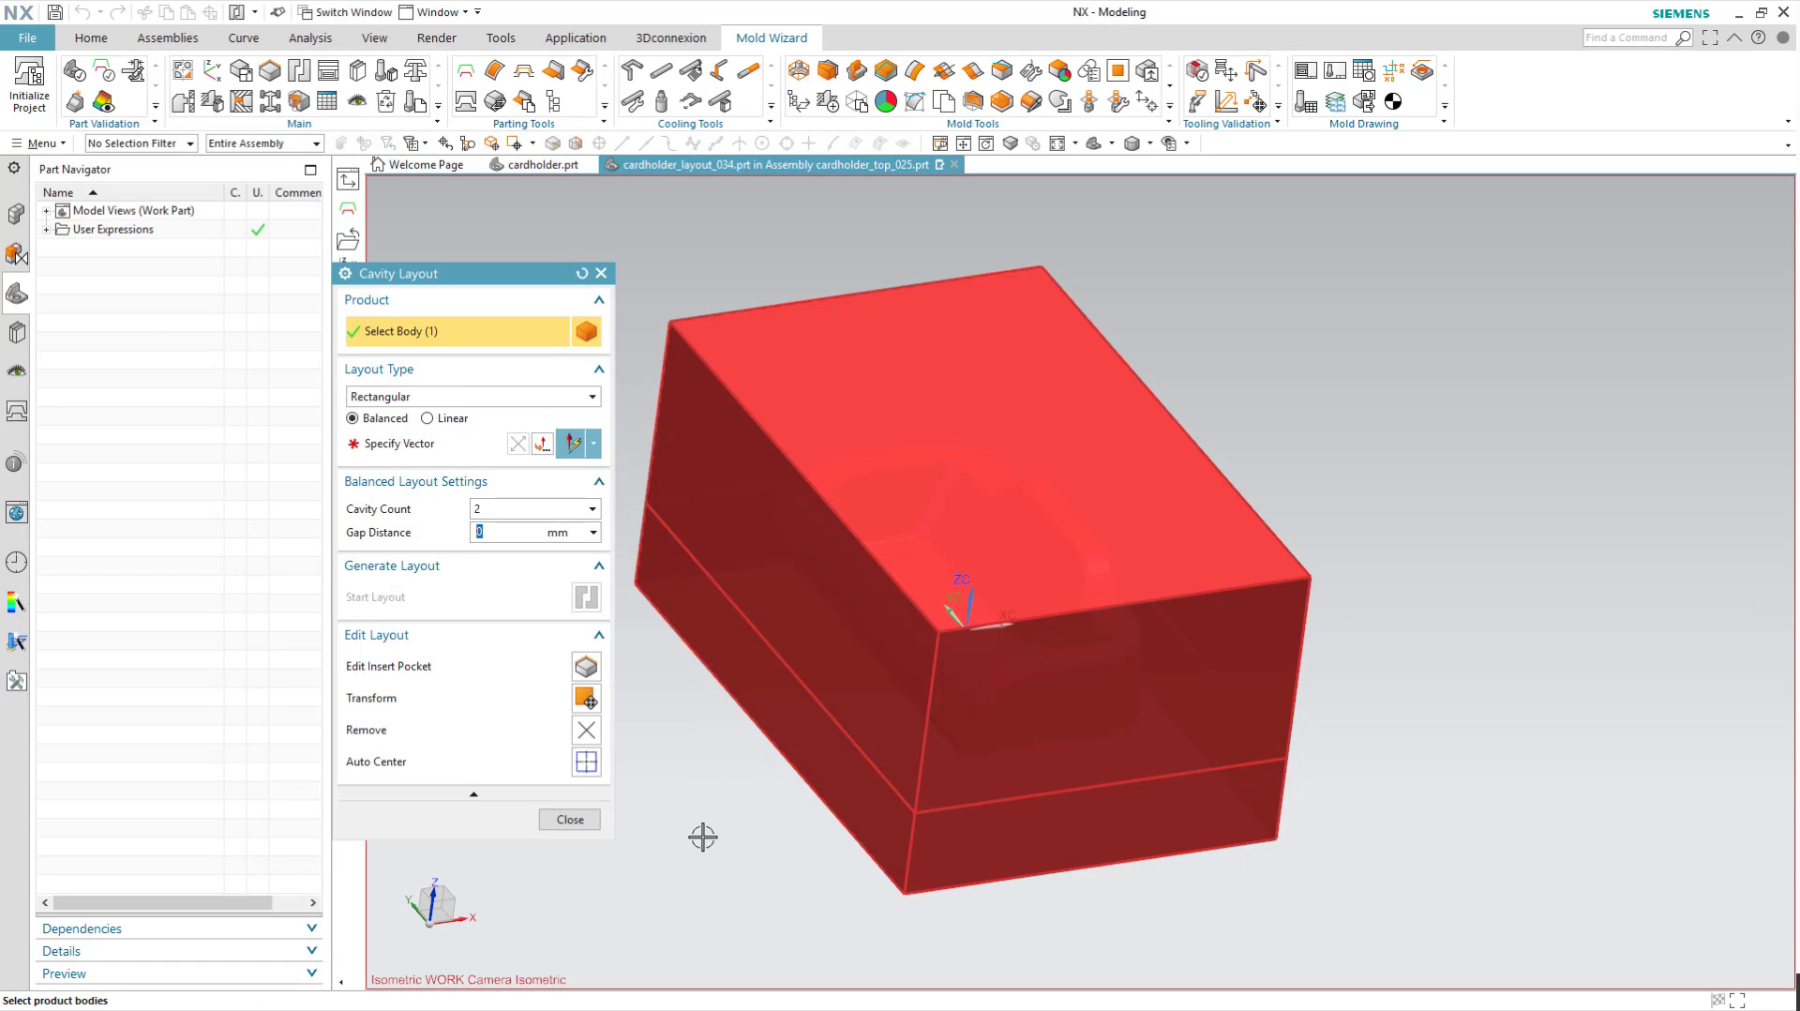
middle_click_drag(705, 835, 825, 776)
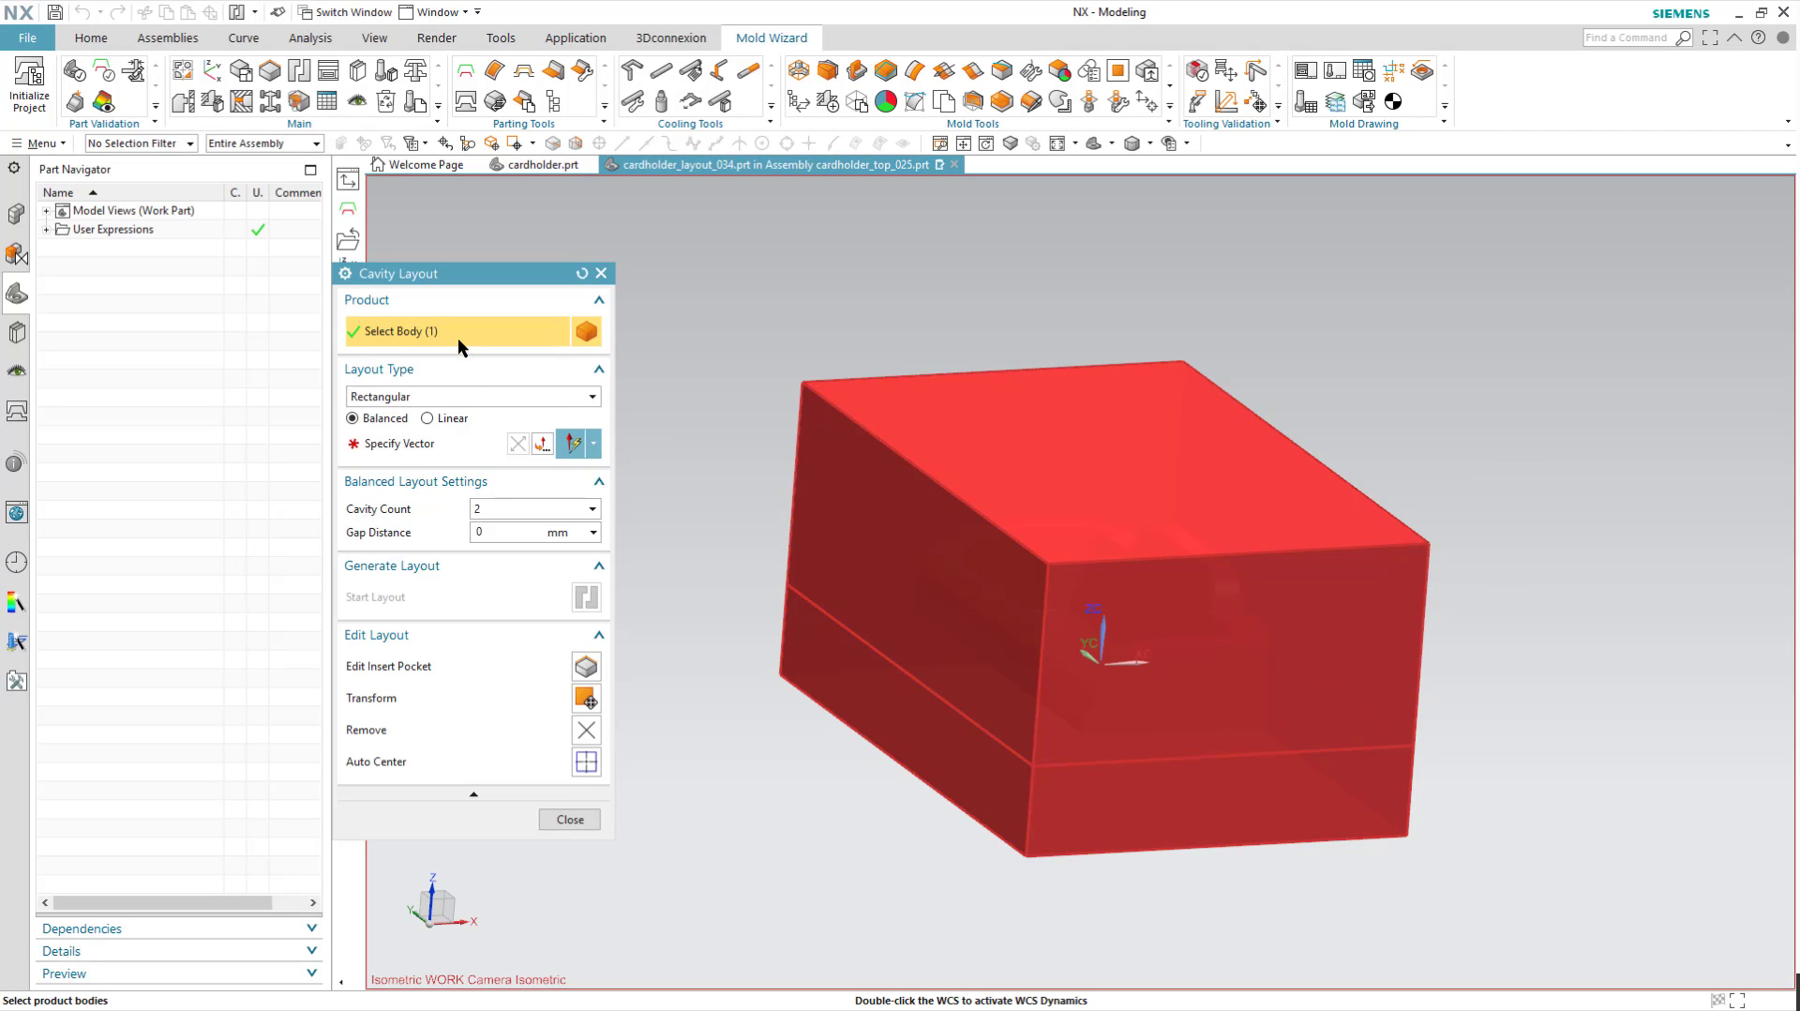
left_click(379, 444)
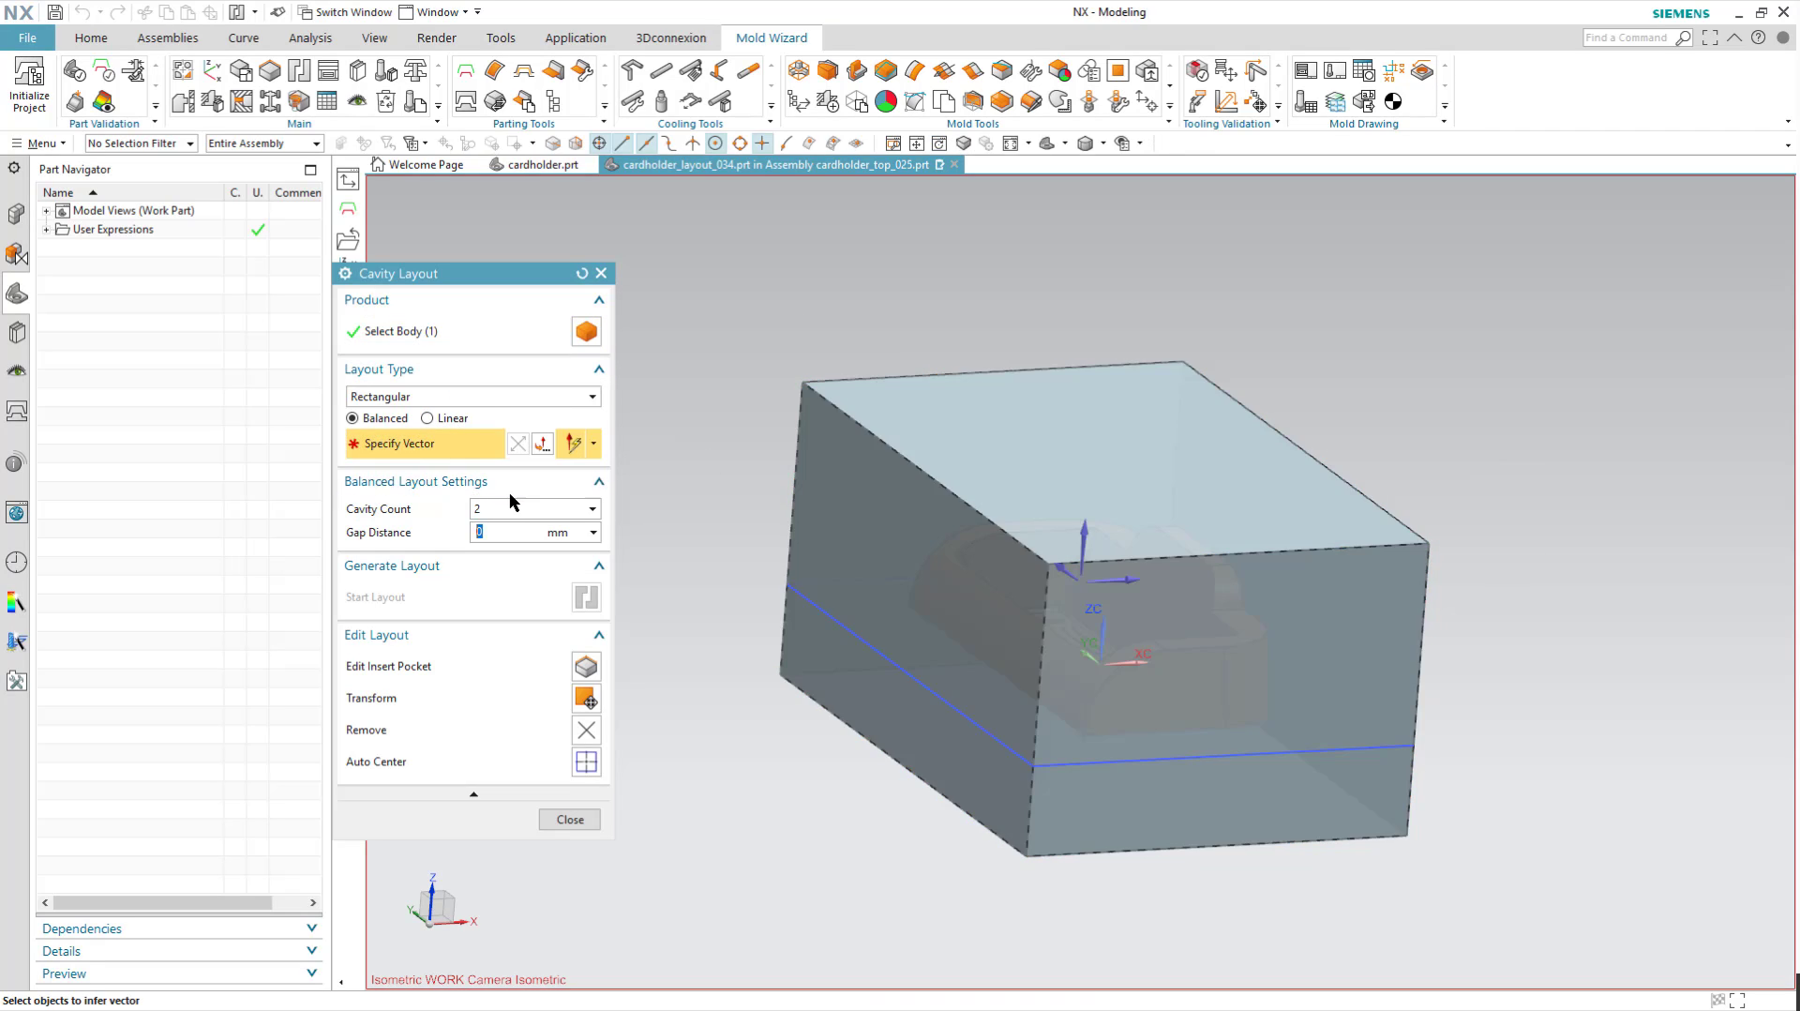
left_click(1125, 576)
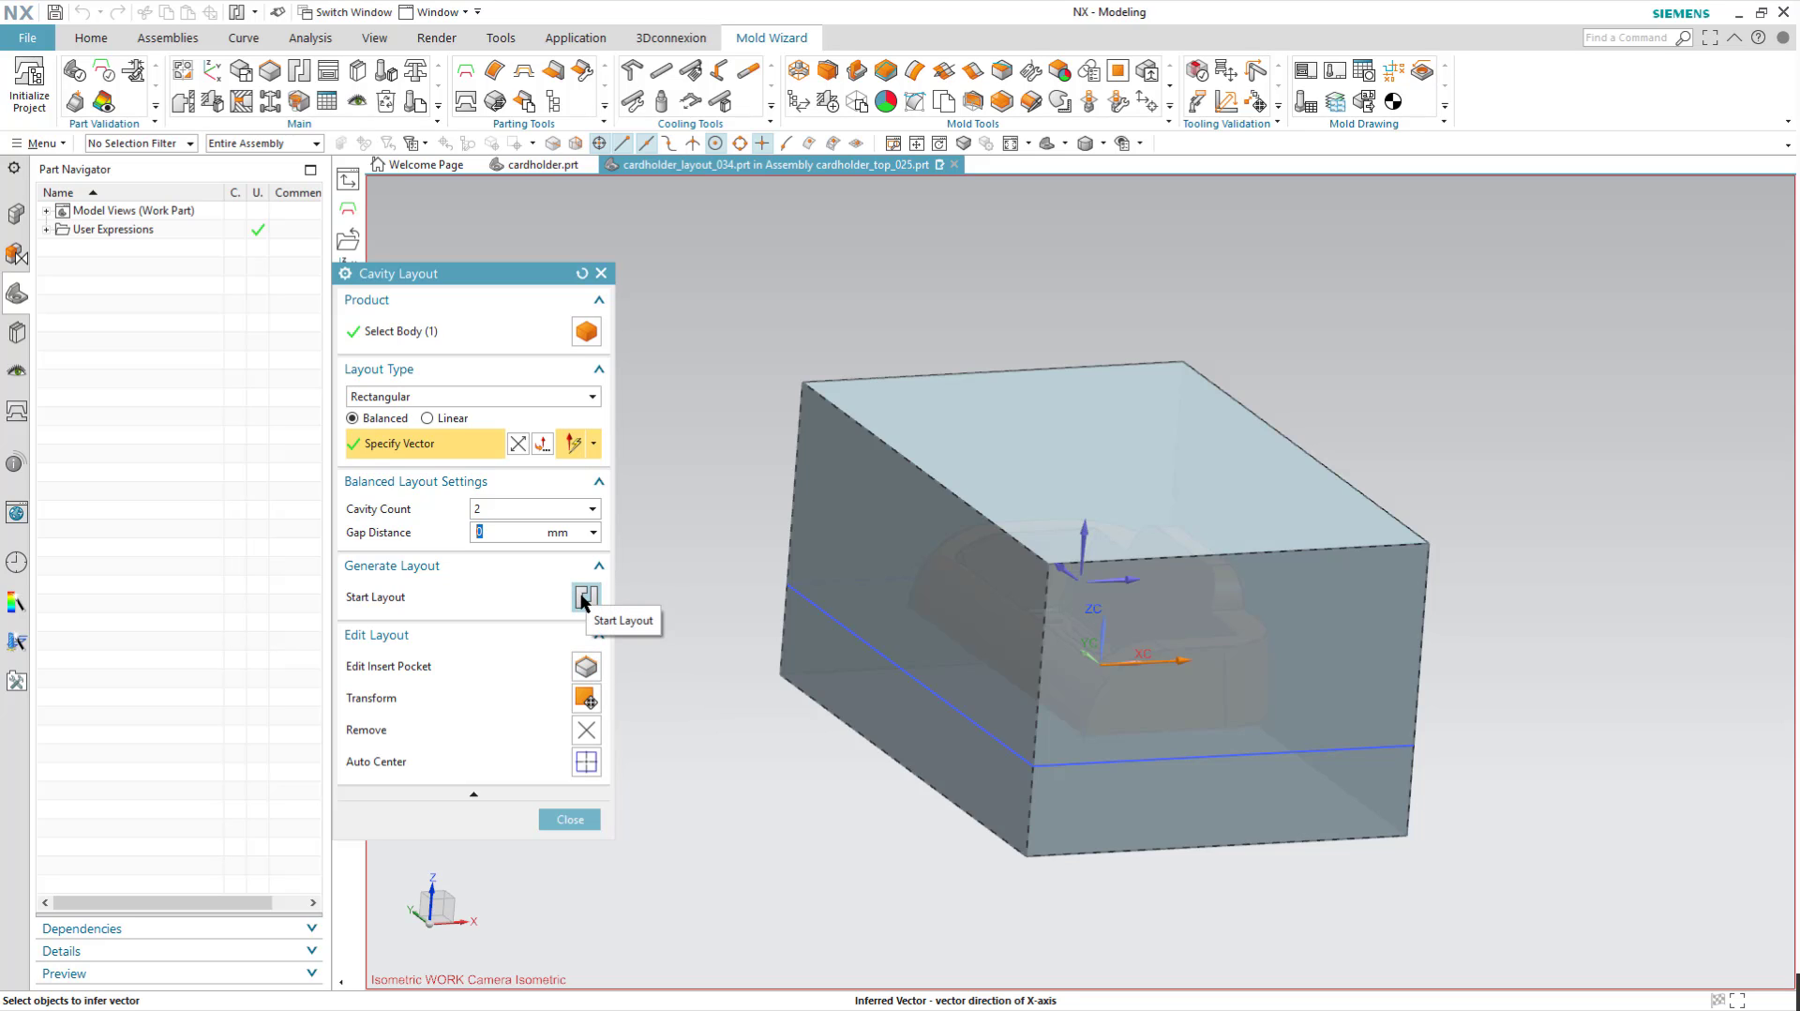
left_click(585, 597)
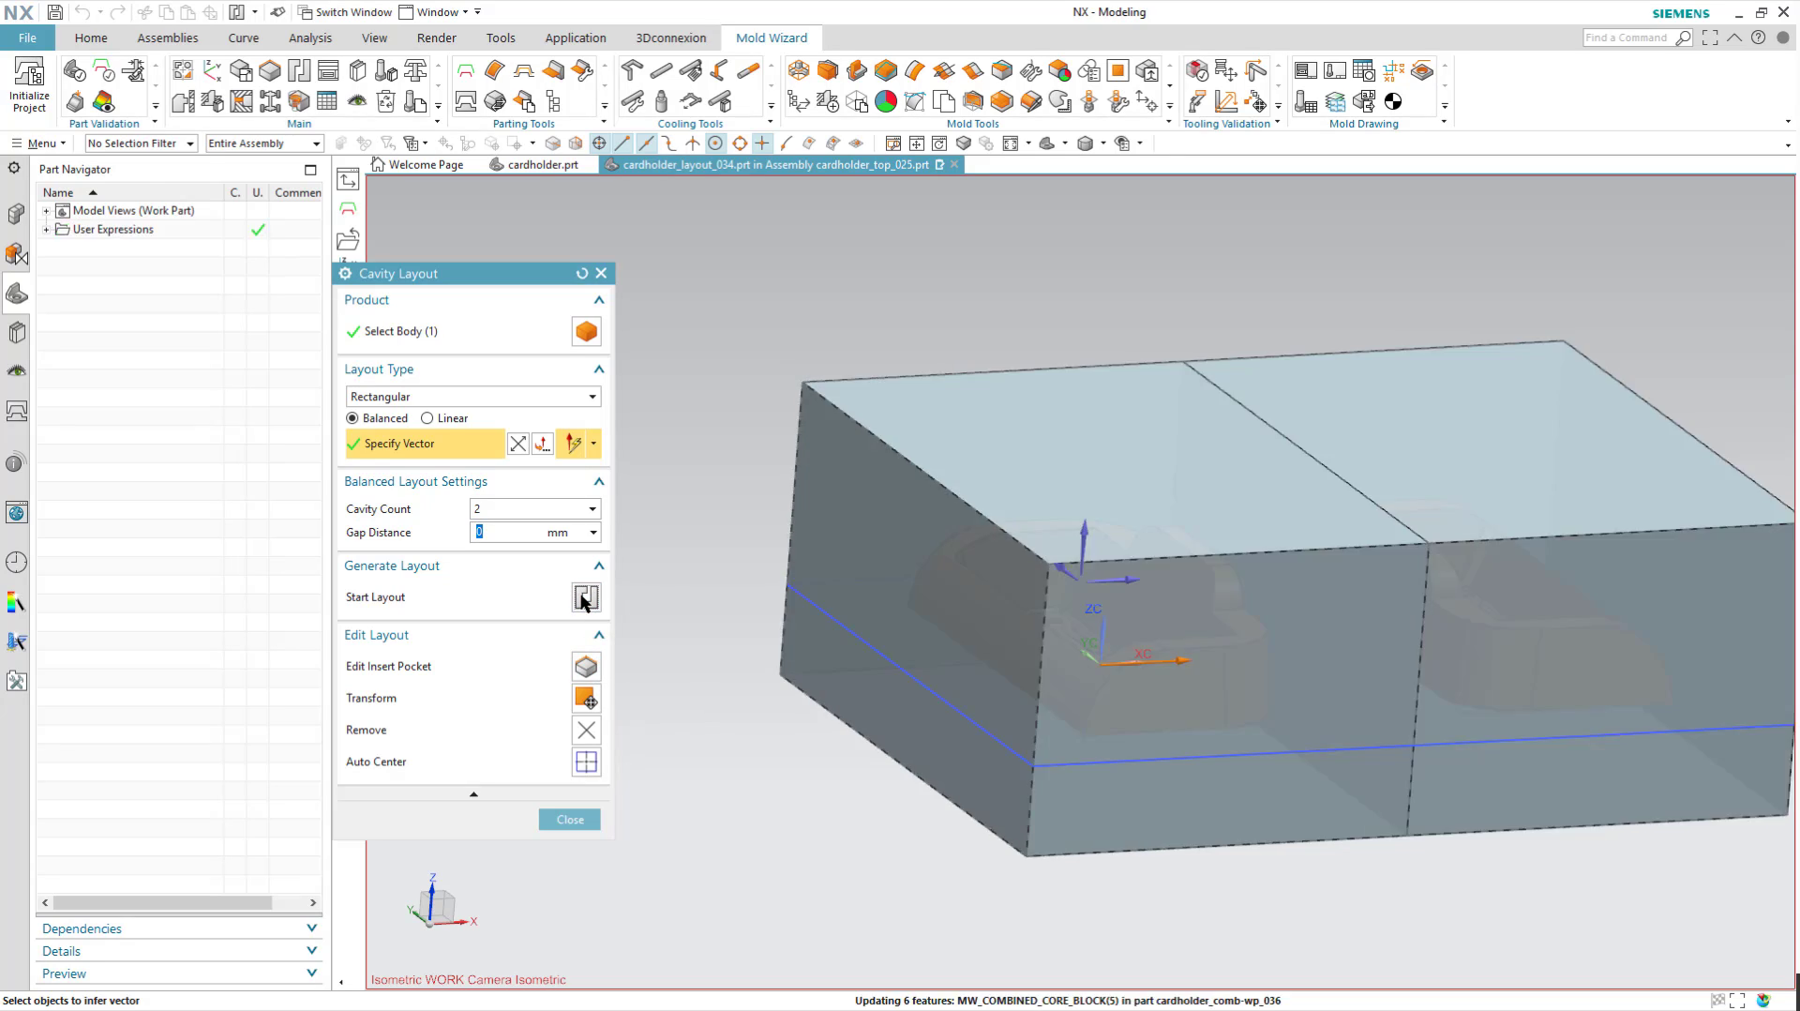
middle_click_drag(1196, 831, 1399, 855)
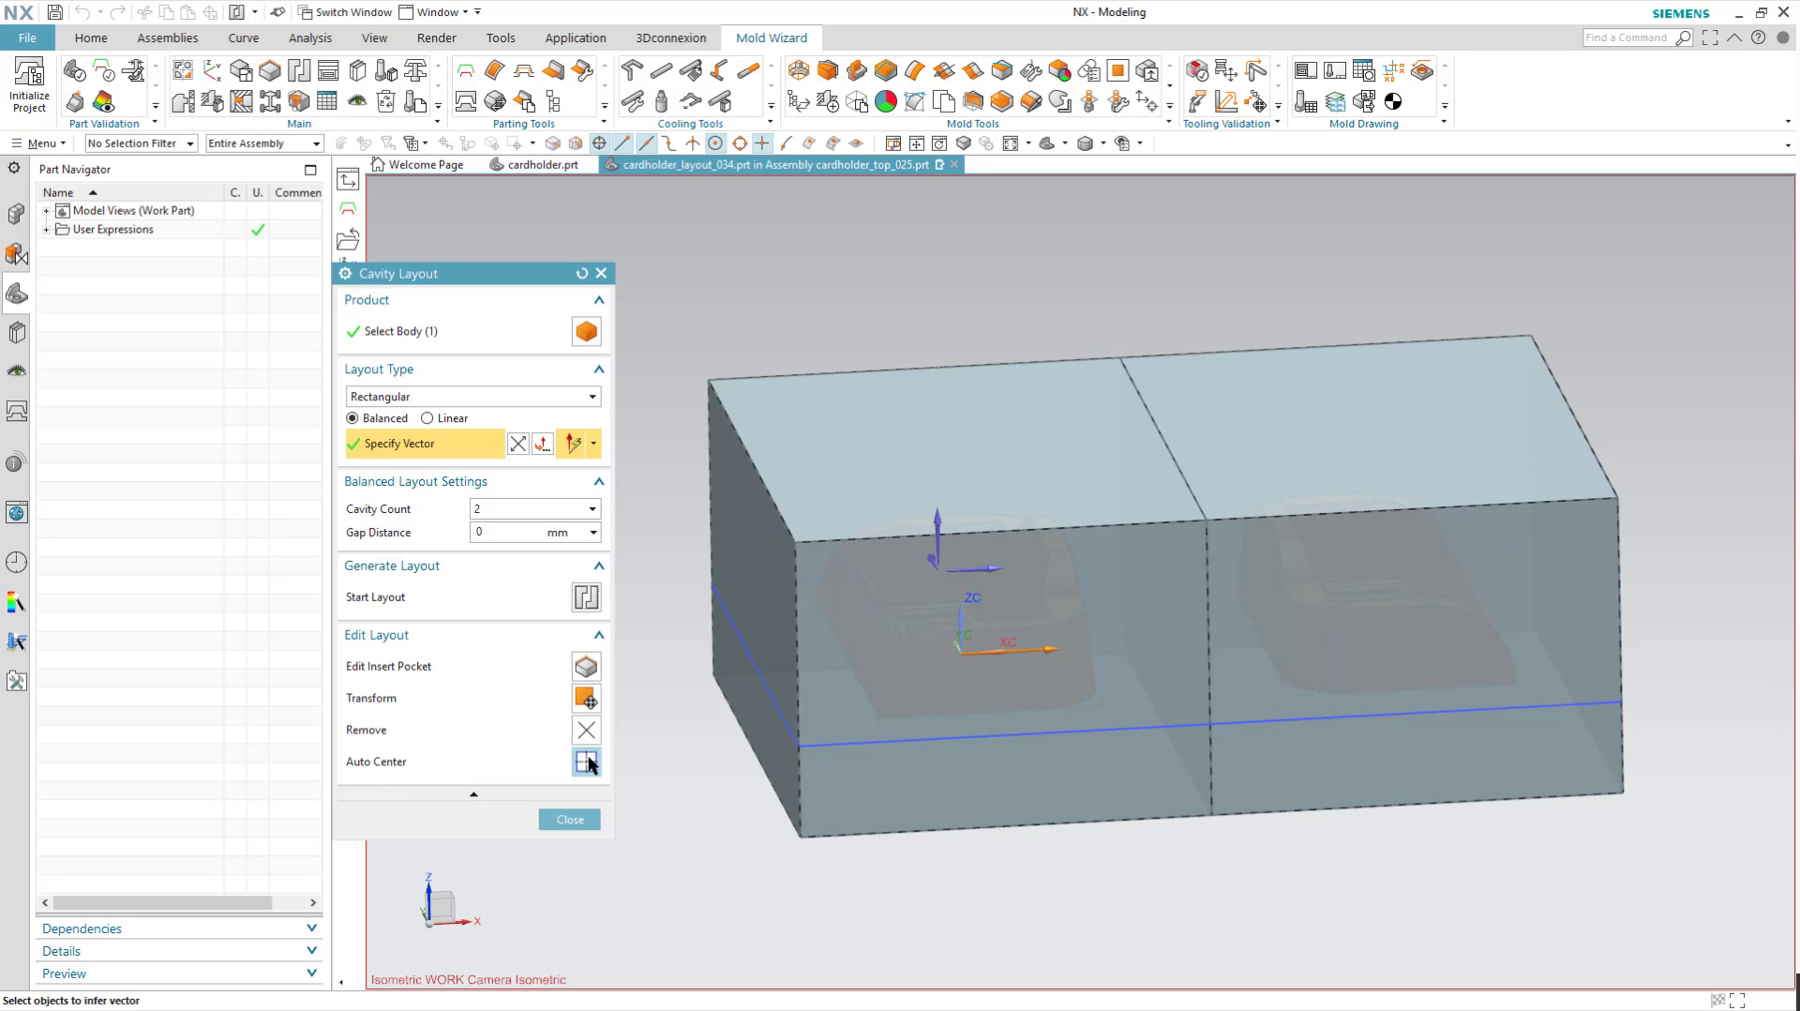
- Auto Center the two cavities about the origin and close the cavity layout
left_click(585, 762)
middle_click_drag(1195, 888, 1164, 858)
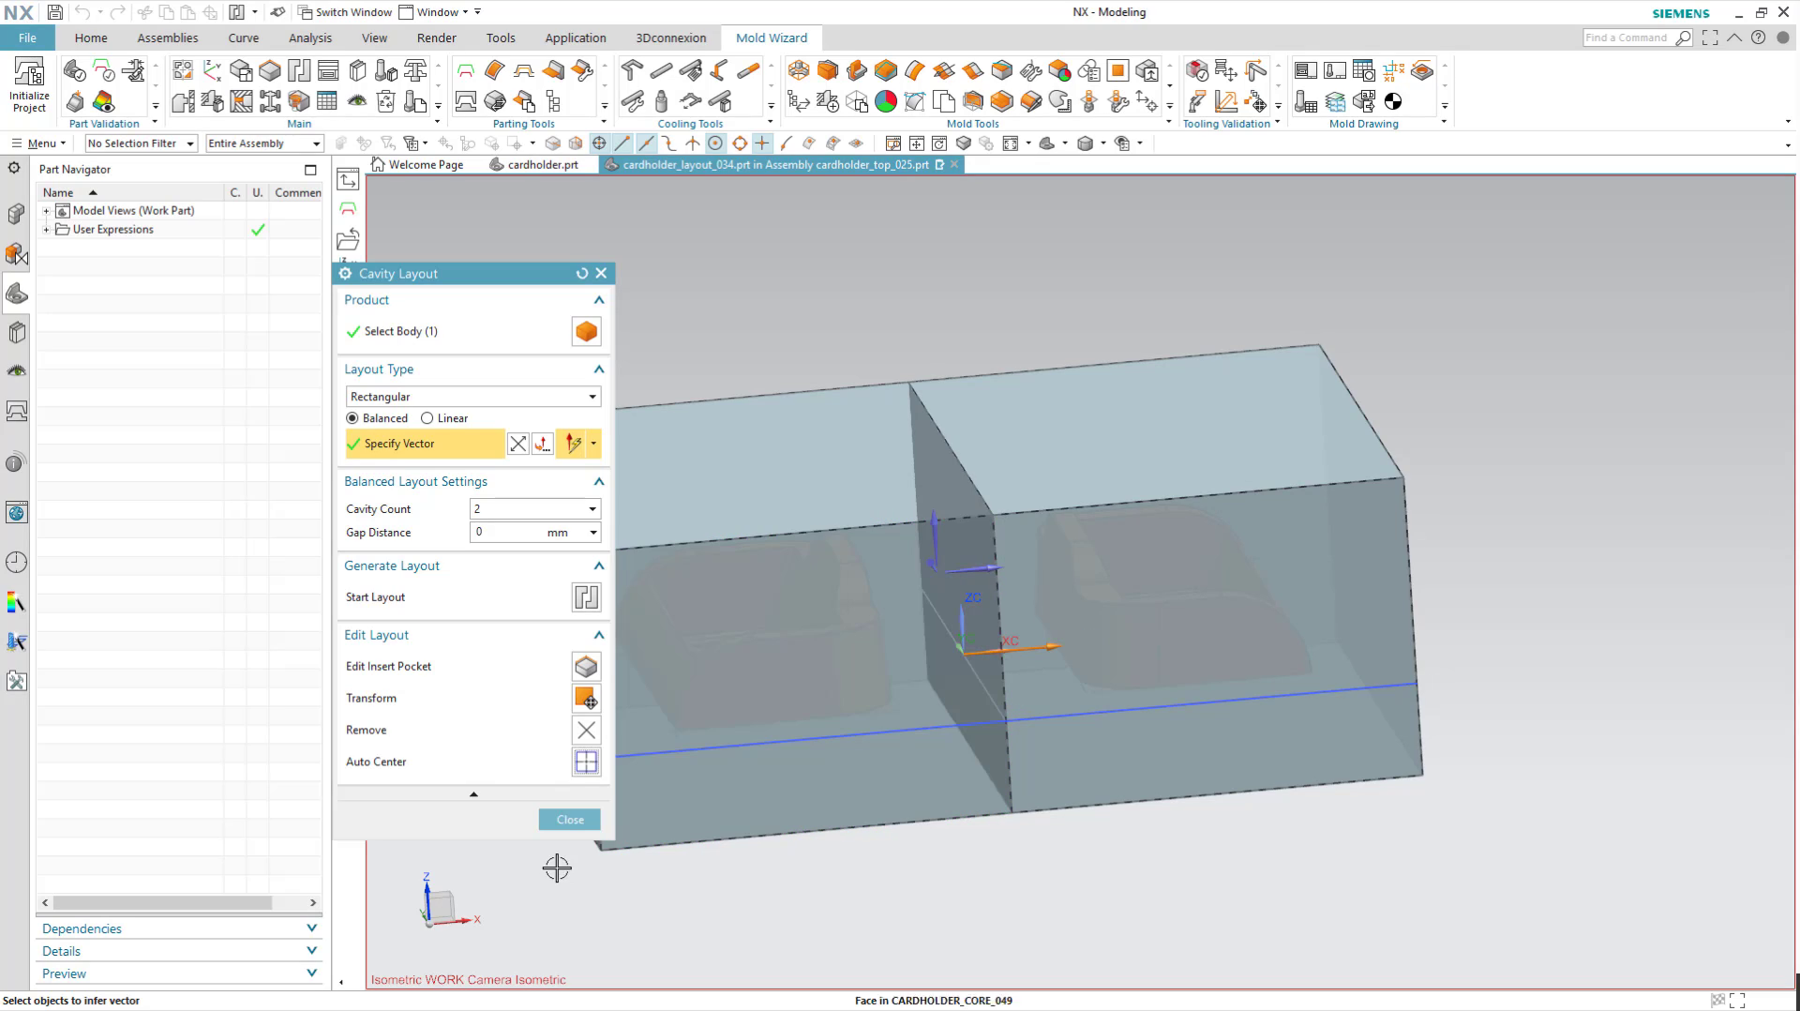
left_click(574, 821)
mouse_move(847, 864)
middle_mouse_down()
mouse_move(847, 806)
mouse_move(854, 837)
middle_mouse_up()
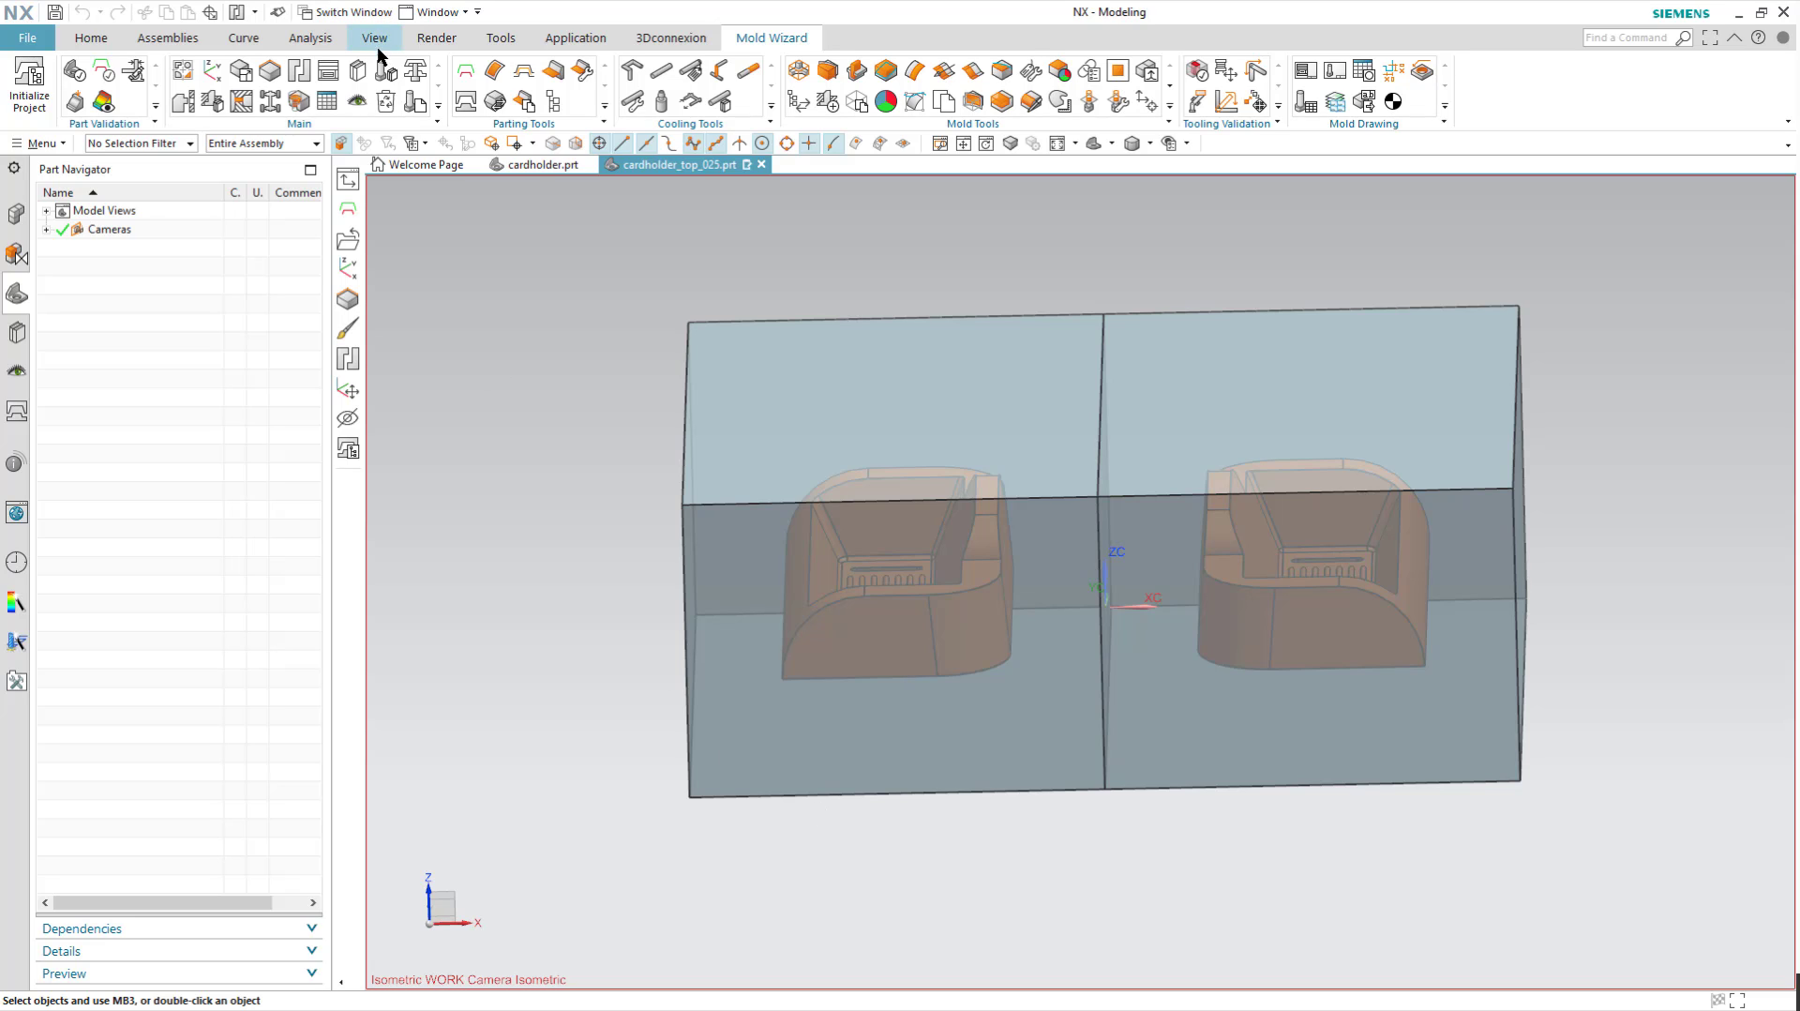
- Run Check Regions on the card holder body with its draw direction, and show the Face results
left_click(466, 73)
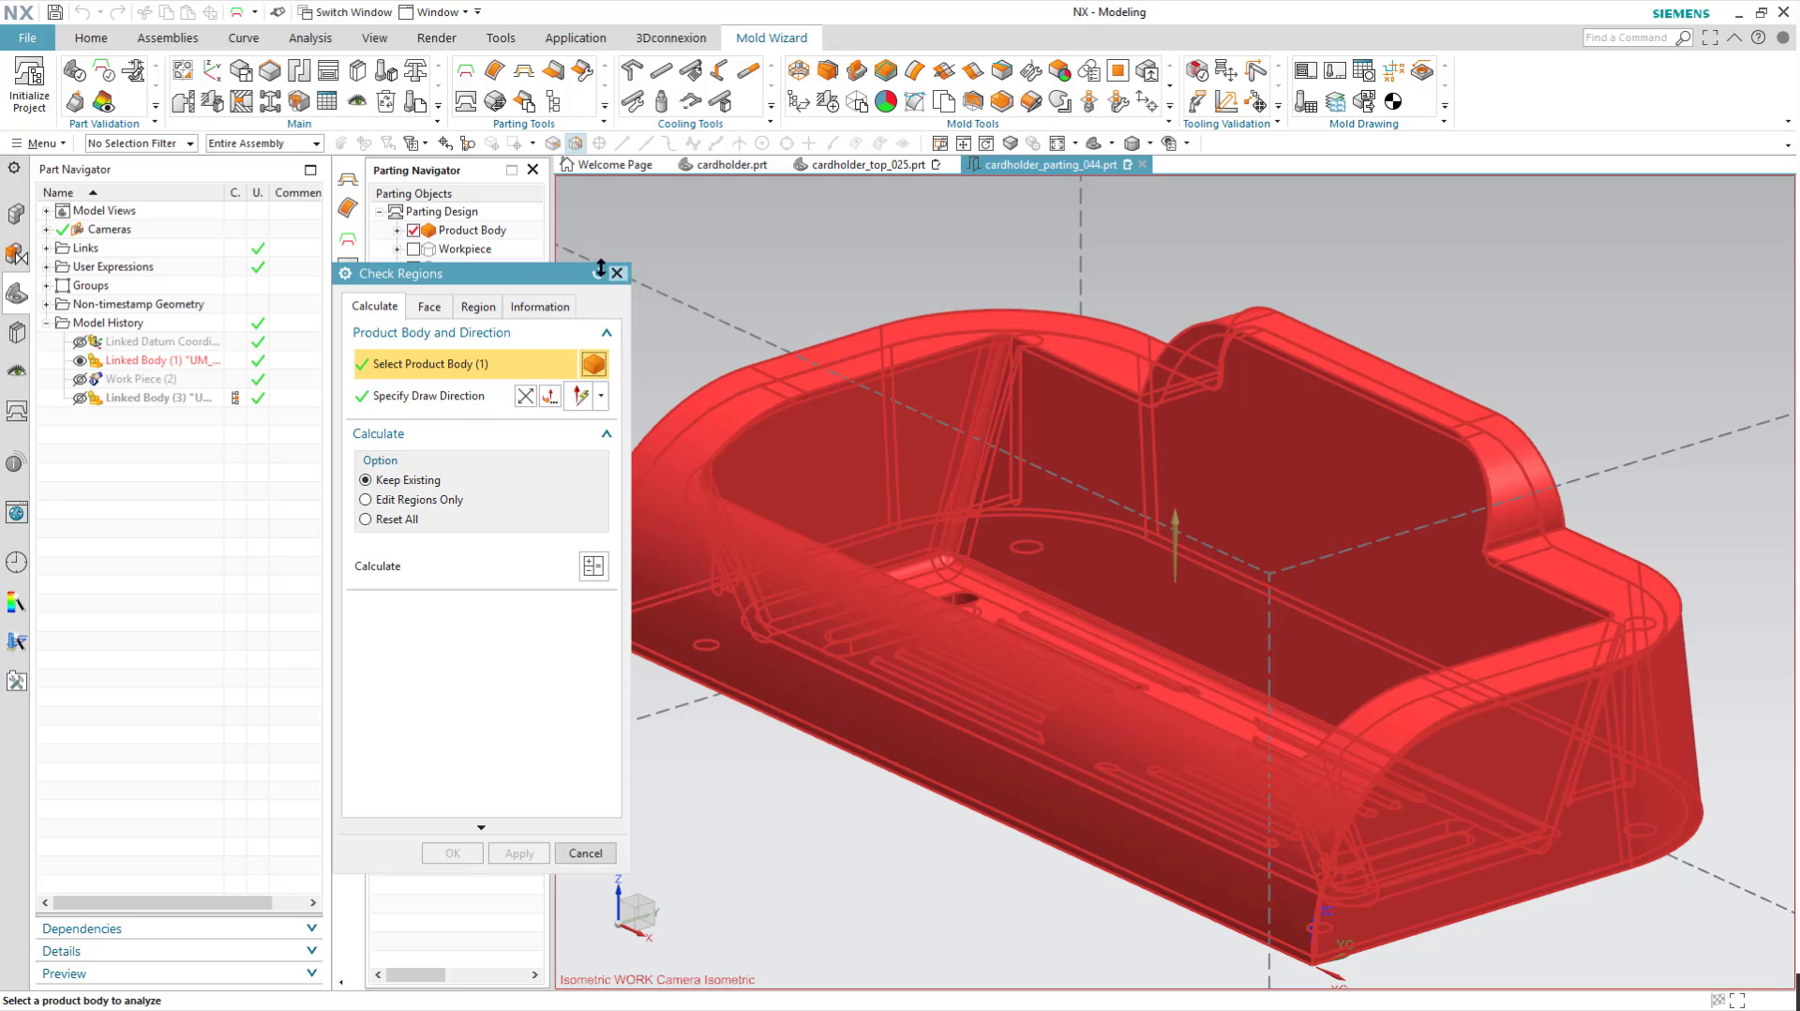
left_click_drag(566, 281, 717, 254)
scroll(964, 332, "down", 4)
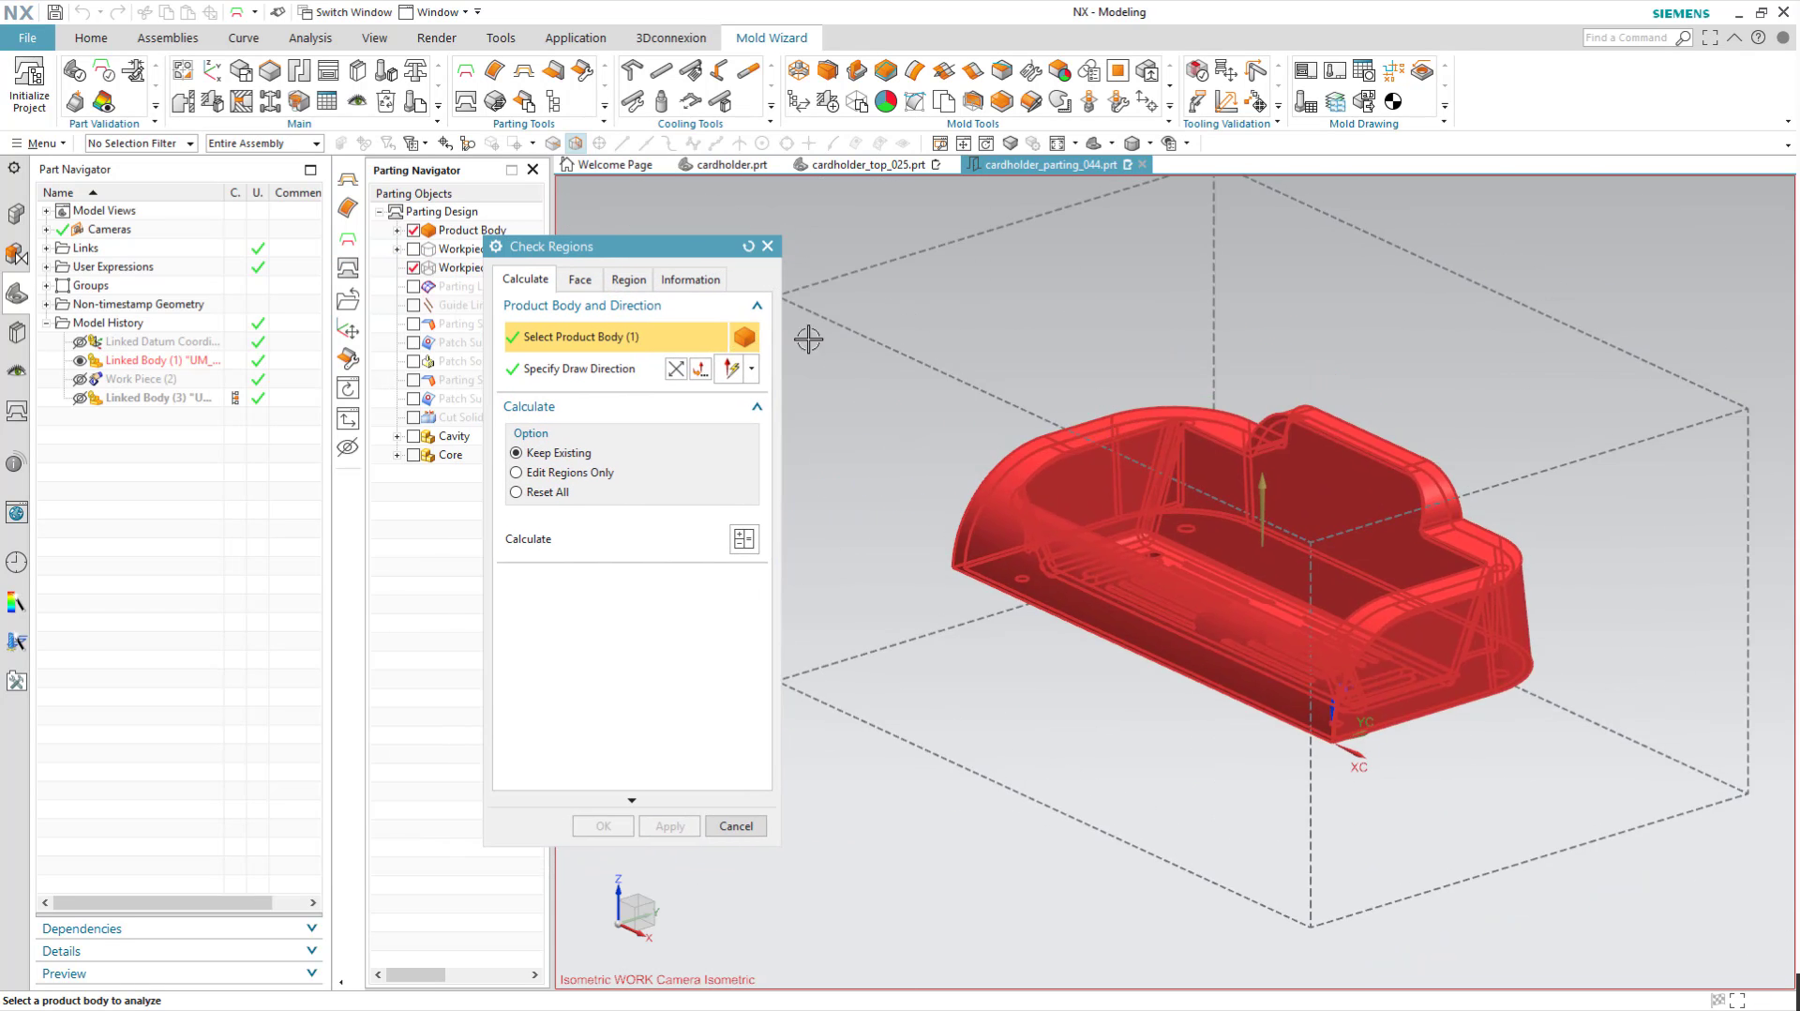
left_click_drag(658, 253, 729, 195)
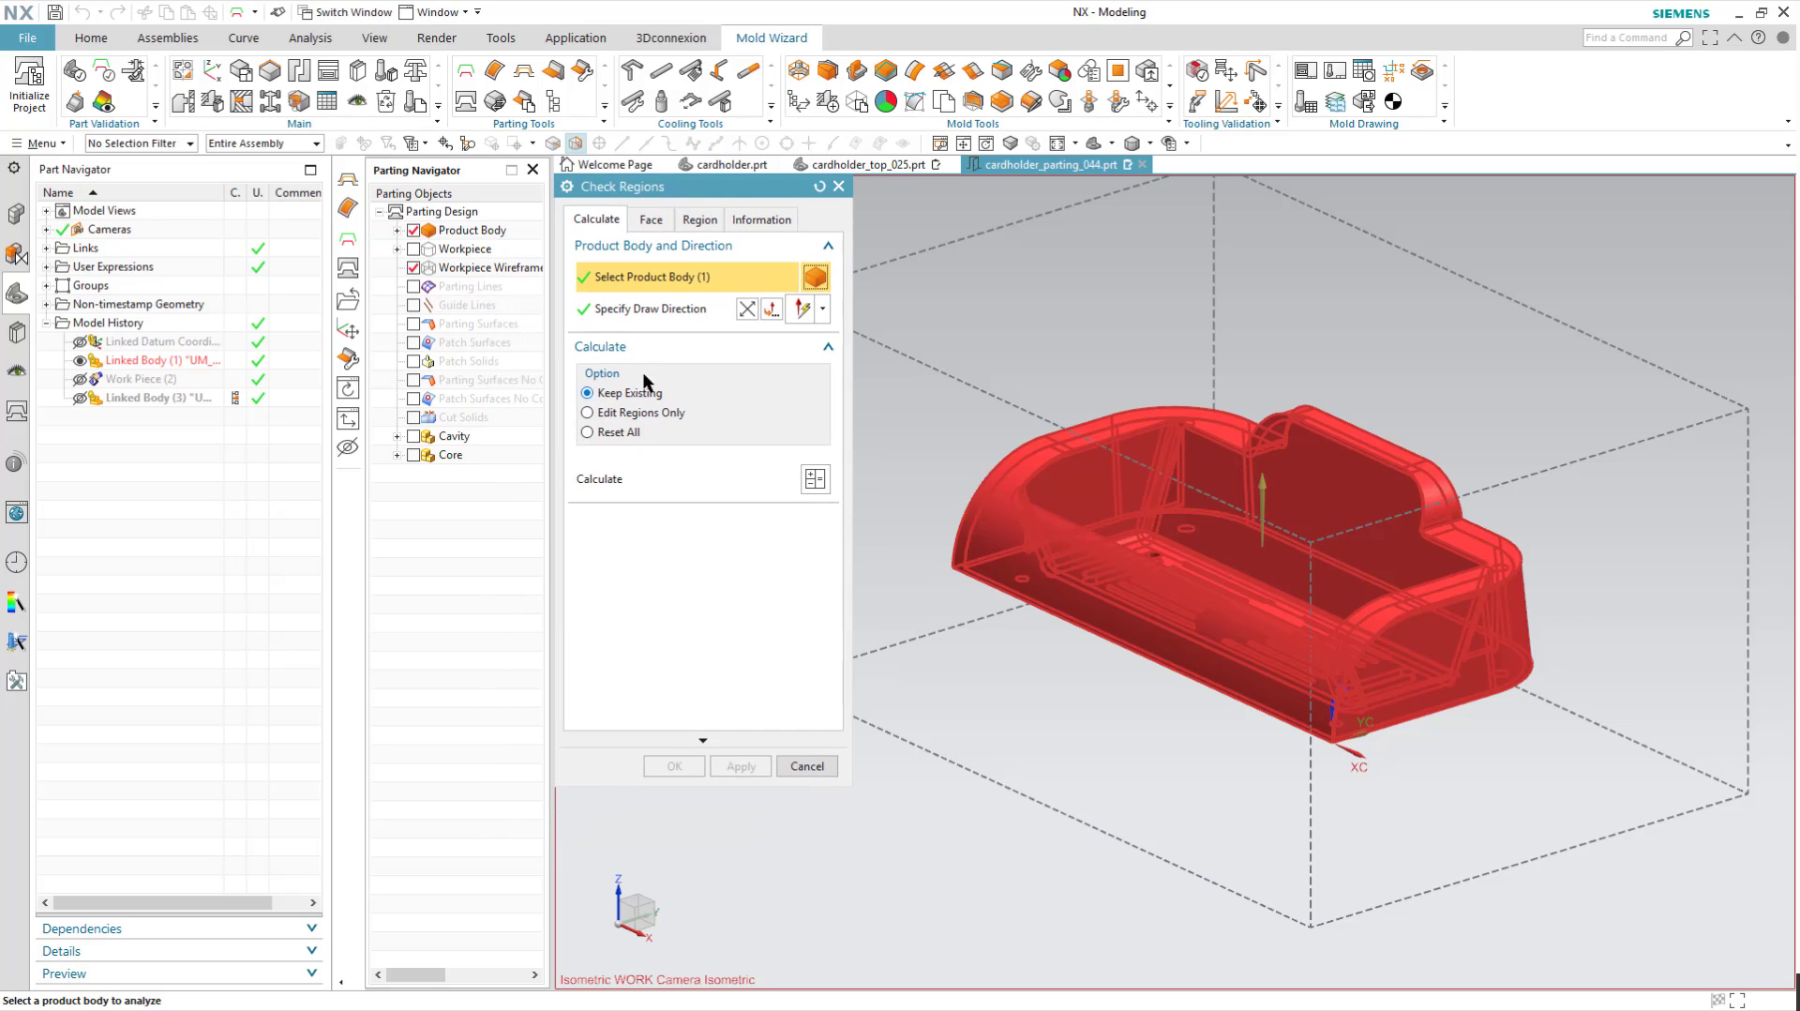
left_click(653, 309)
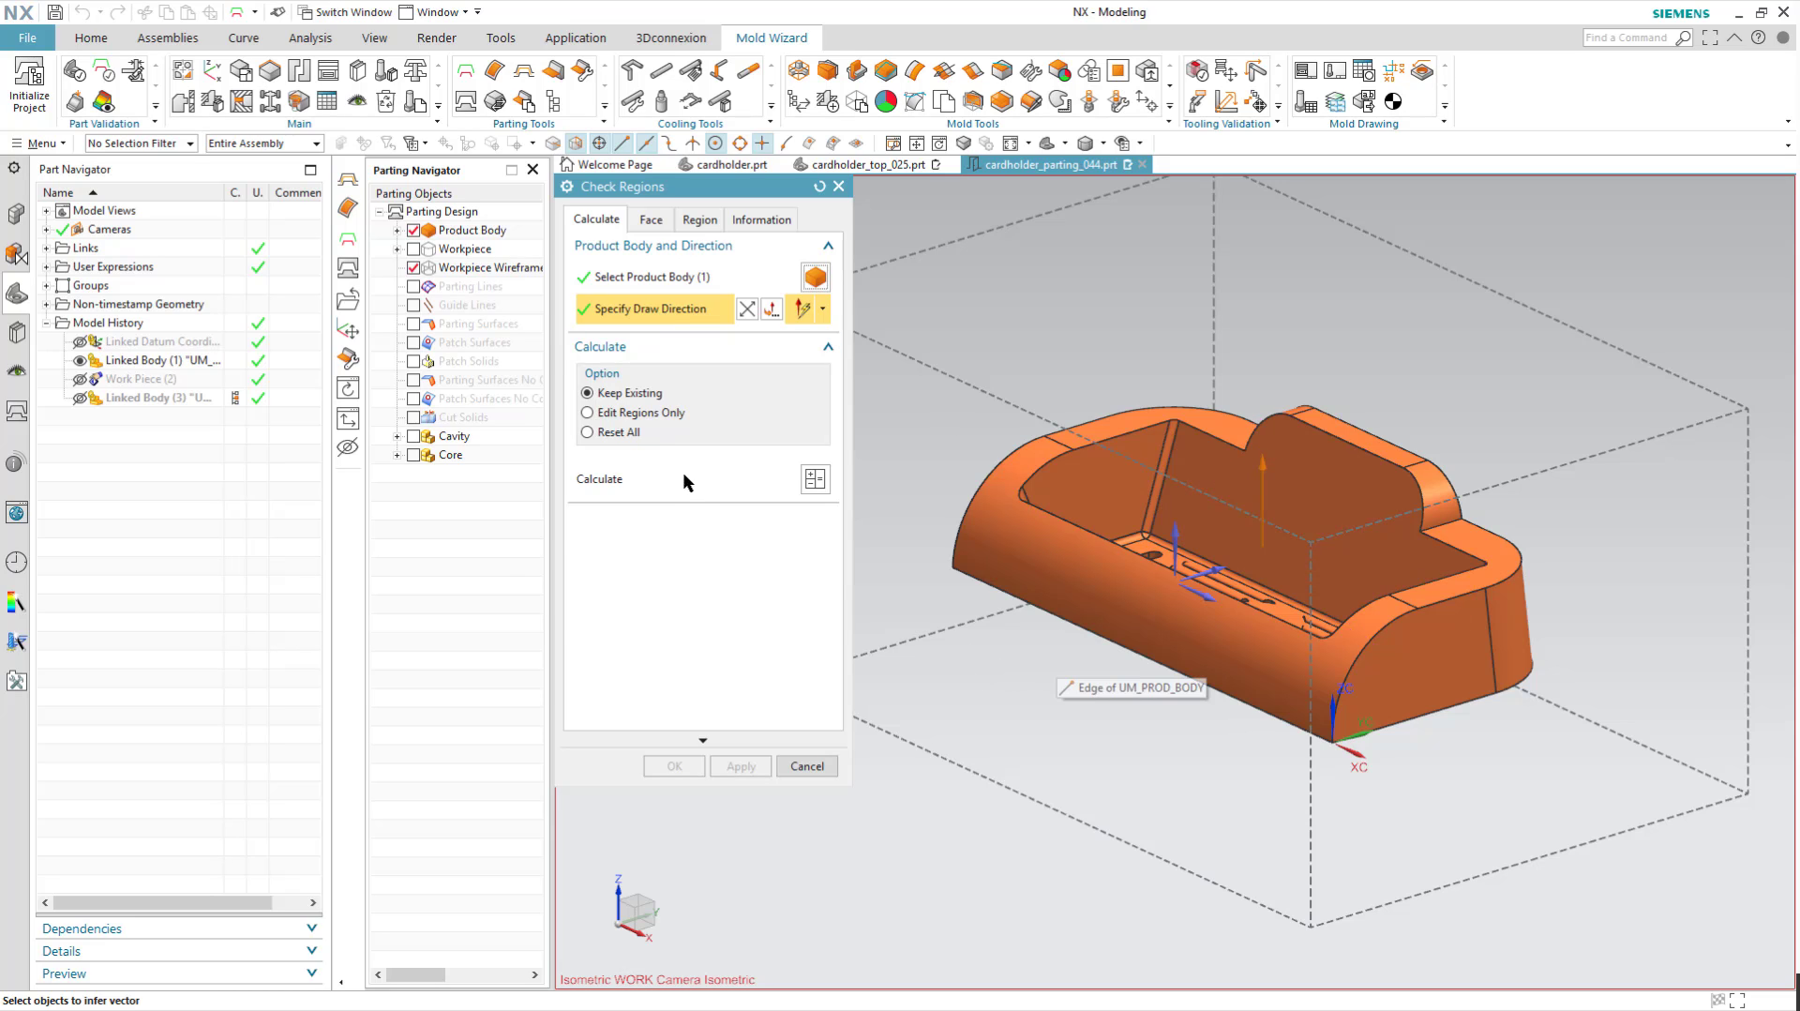
left_click(813, 478)
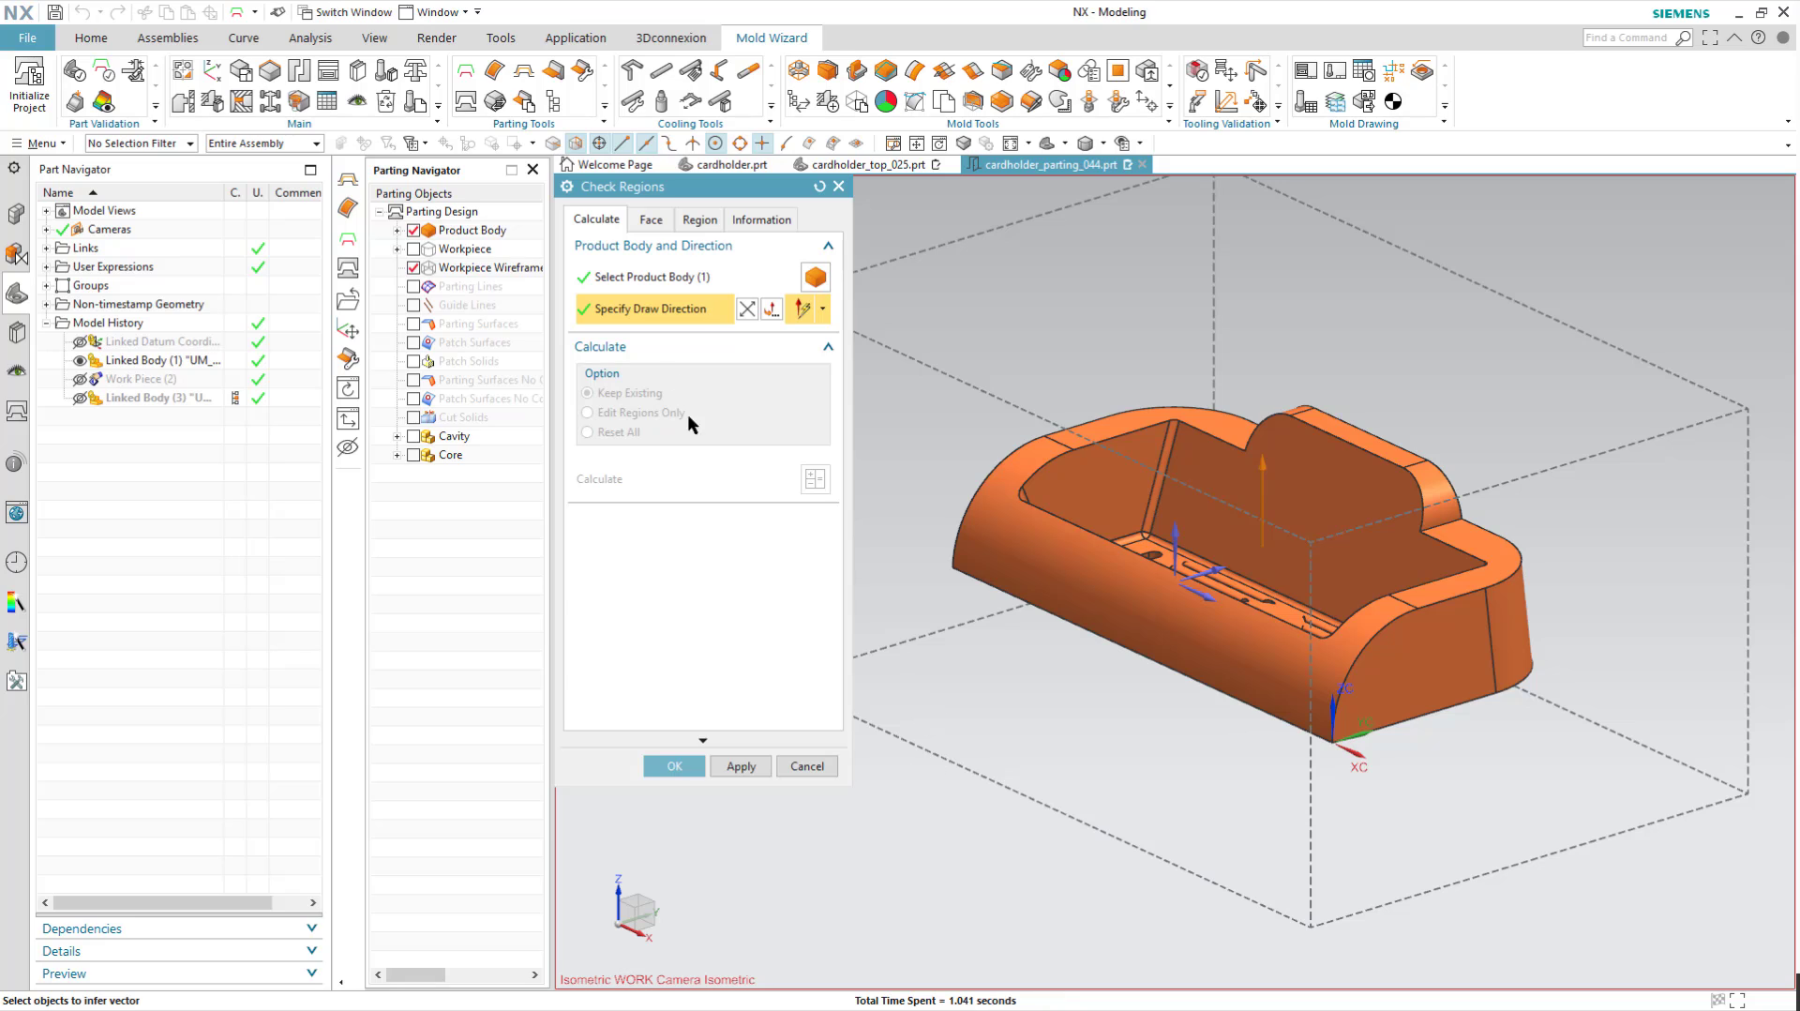
left_click(651, 220)
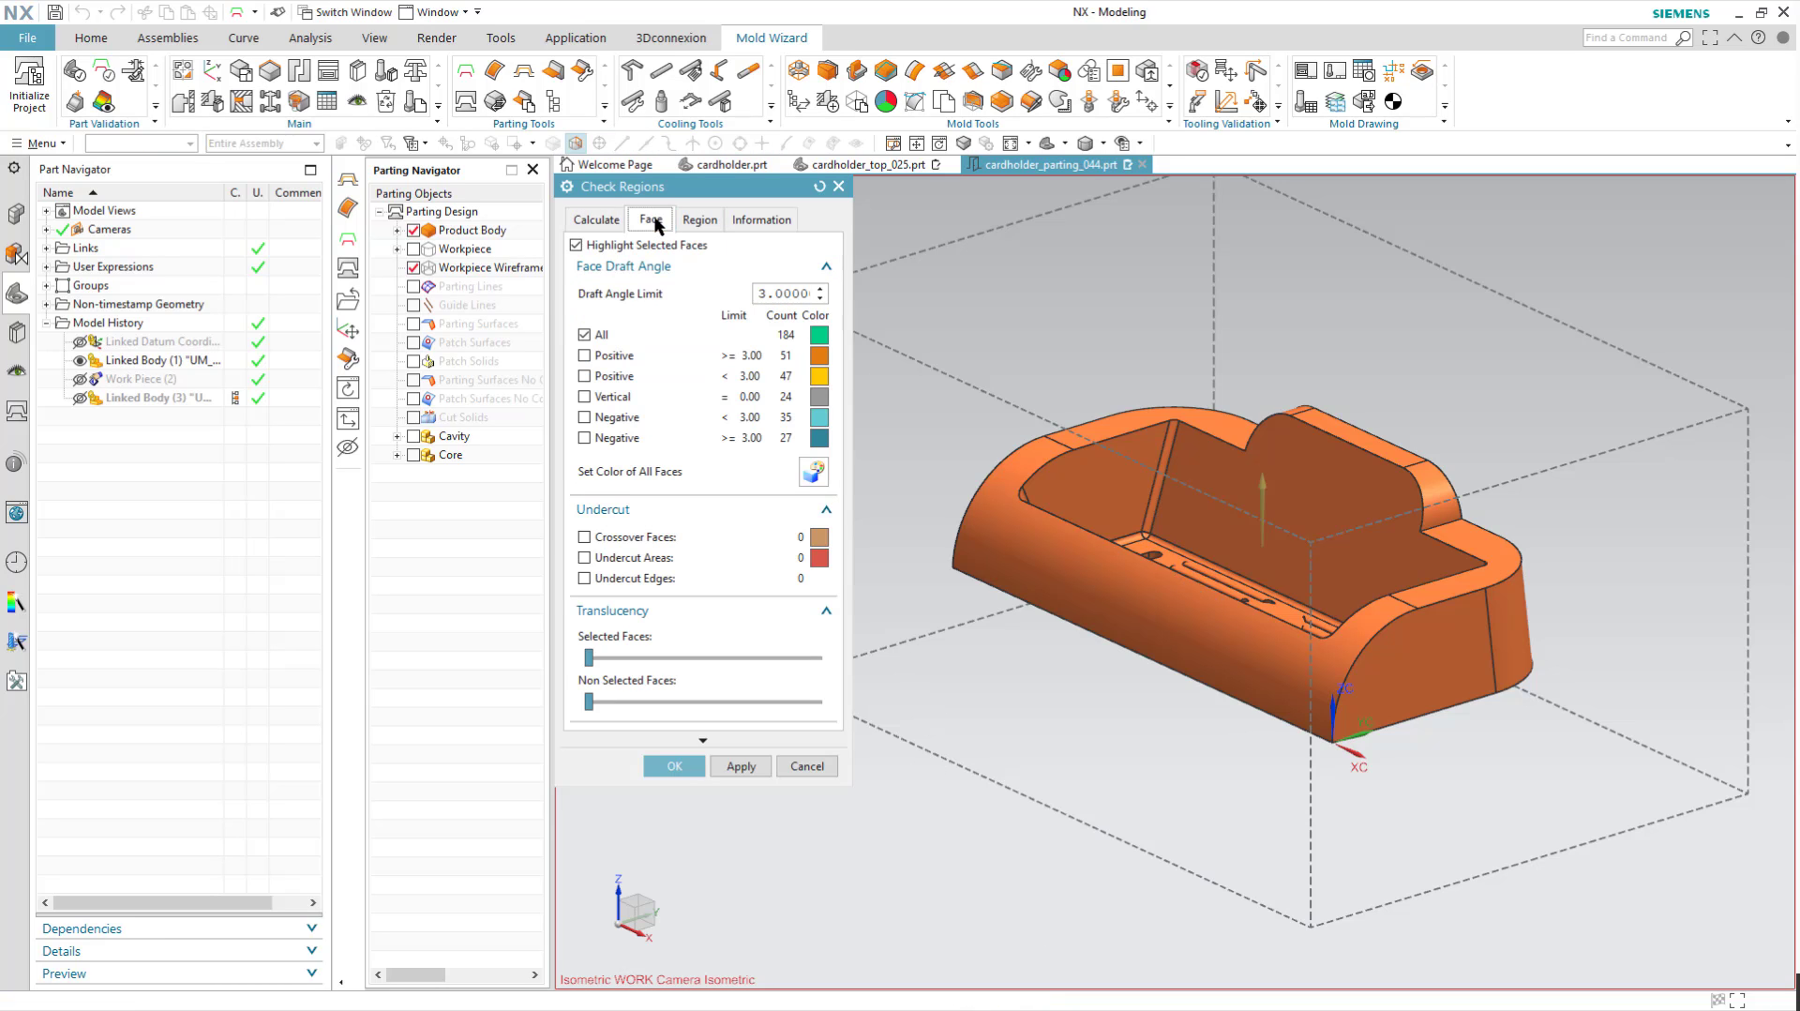
- Set Draft Angle Limit to 1°, highlight Positive faces, and make non-selected faces translucent
double_click(771, 295)
type("1")
key("Return")
left_click(584, 355)
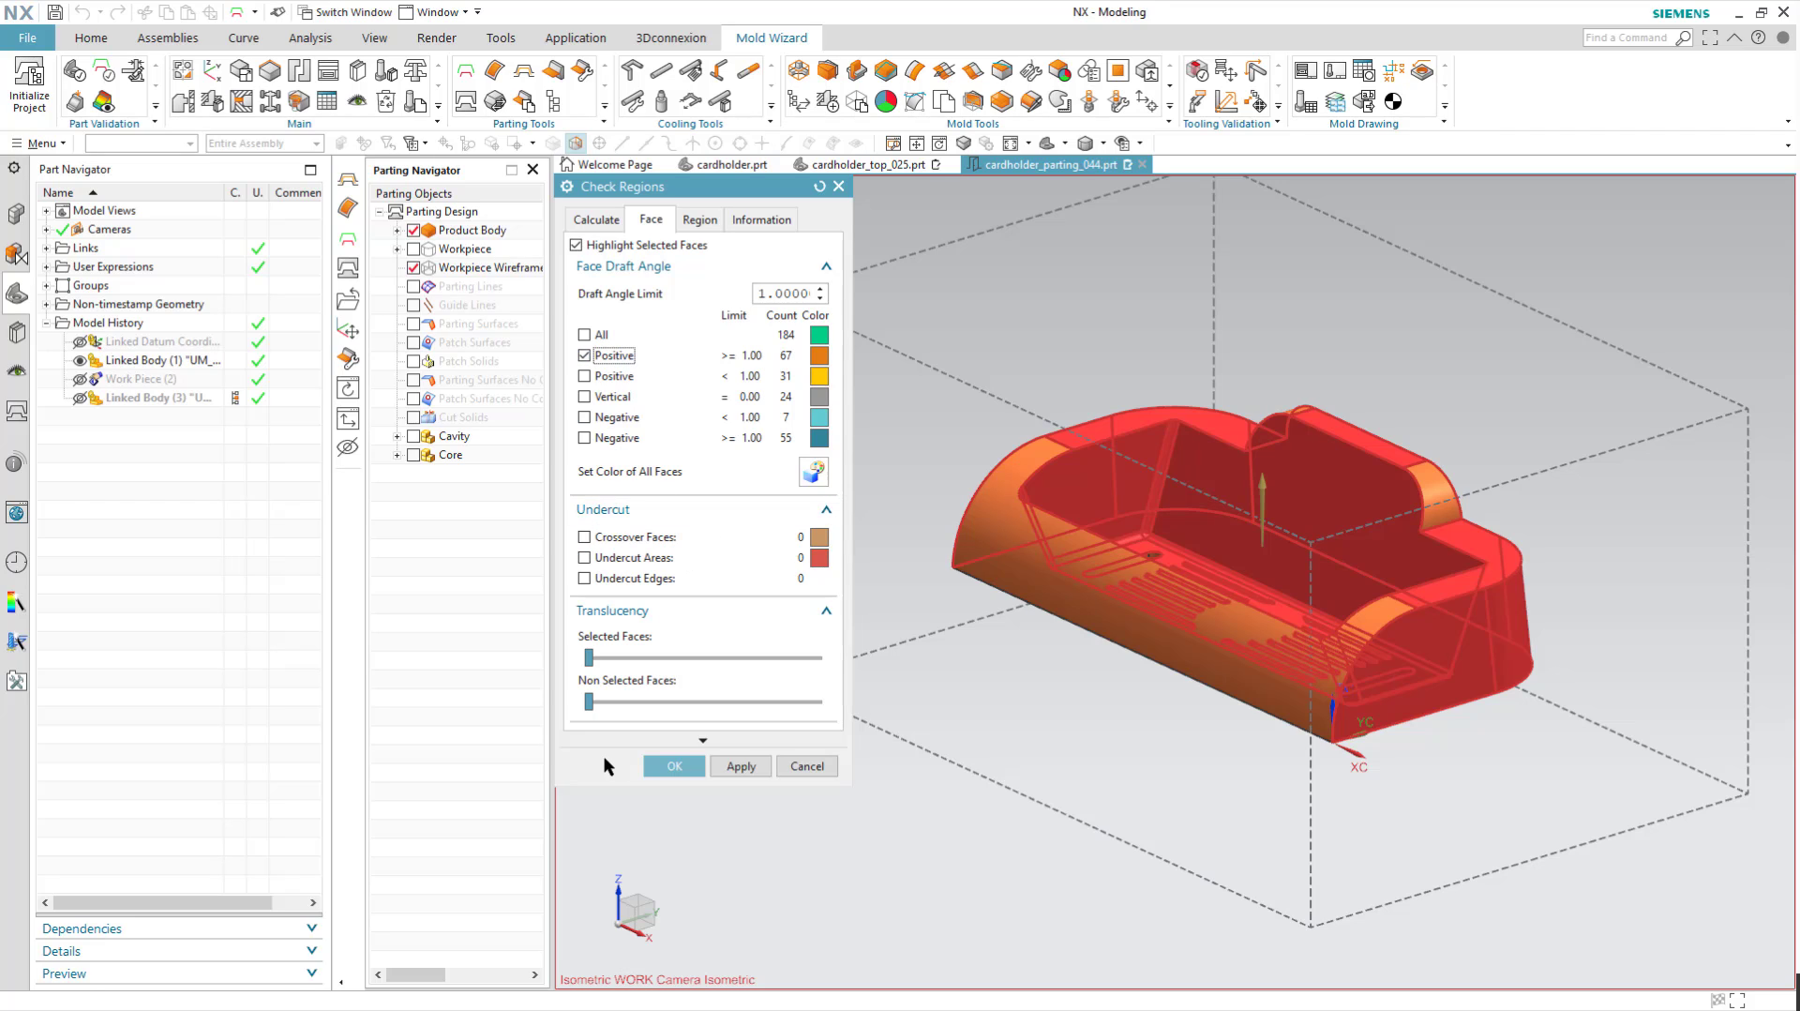
left_click(588, 698)
left_click_drag(589, 699, 829, 685)
middle_click_drag(1012, 685, 1073, 683)
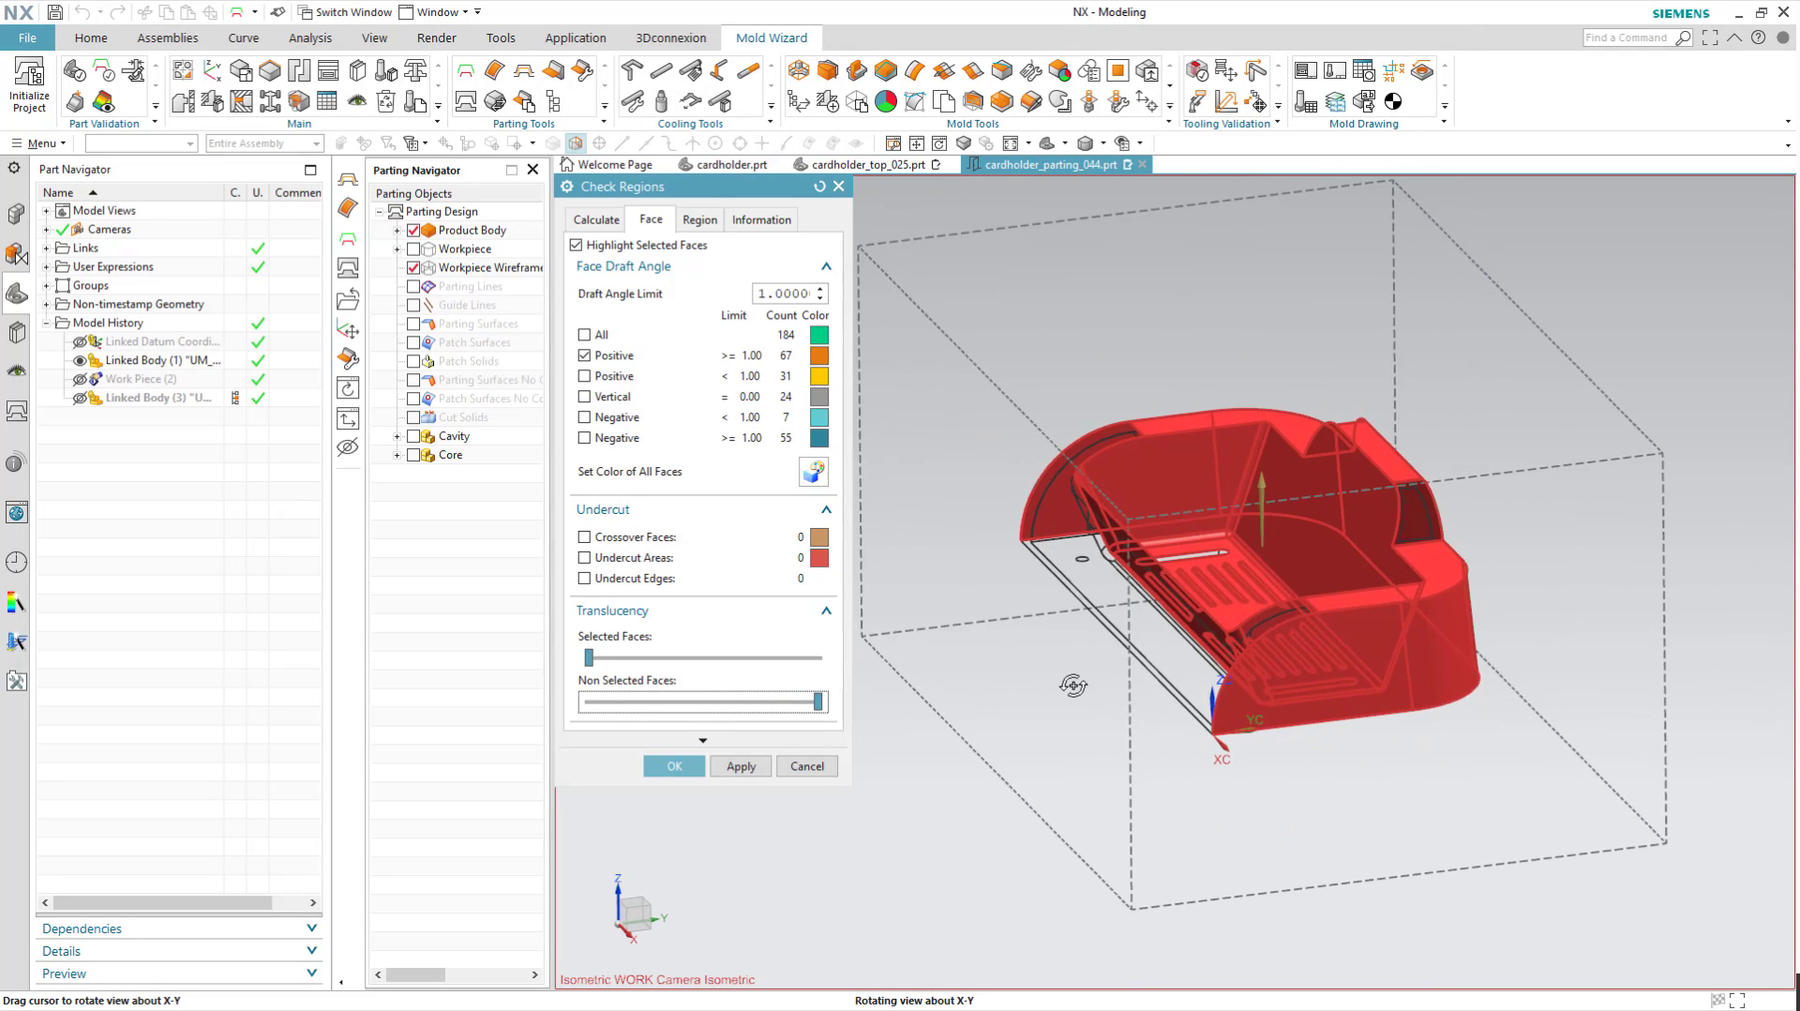
- Return the Draft Angle Limit to 3° and make non-selected faces opaque again
left_click(797, 293)
double_click(797, 294)
type("3")
key("Return")
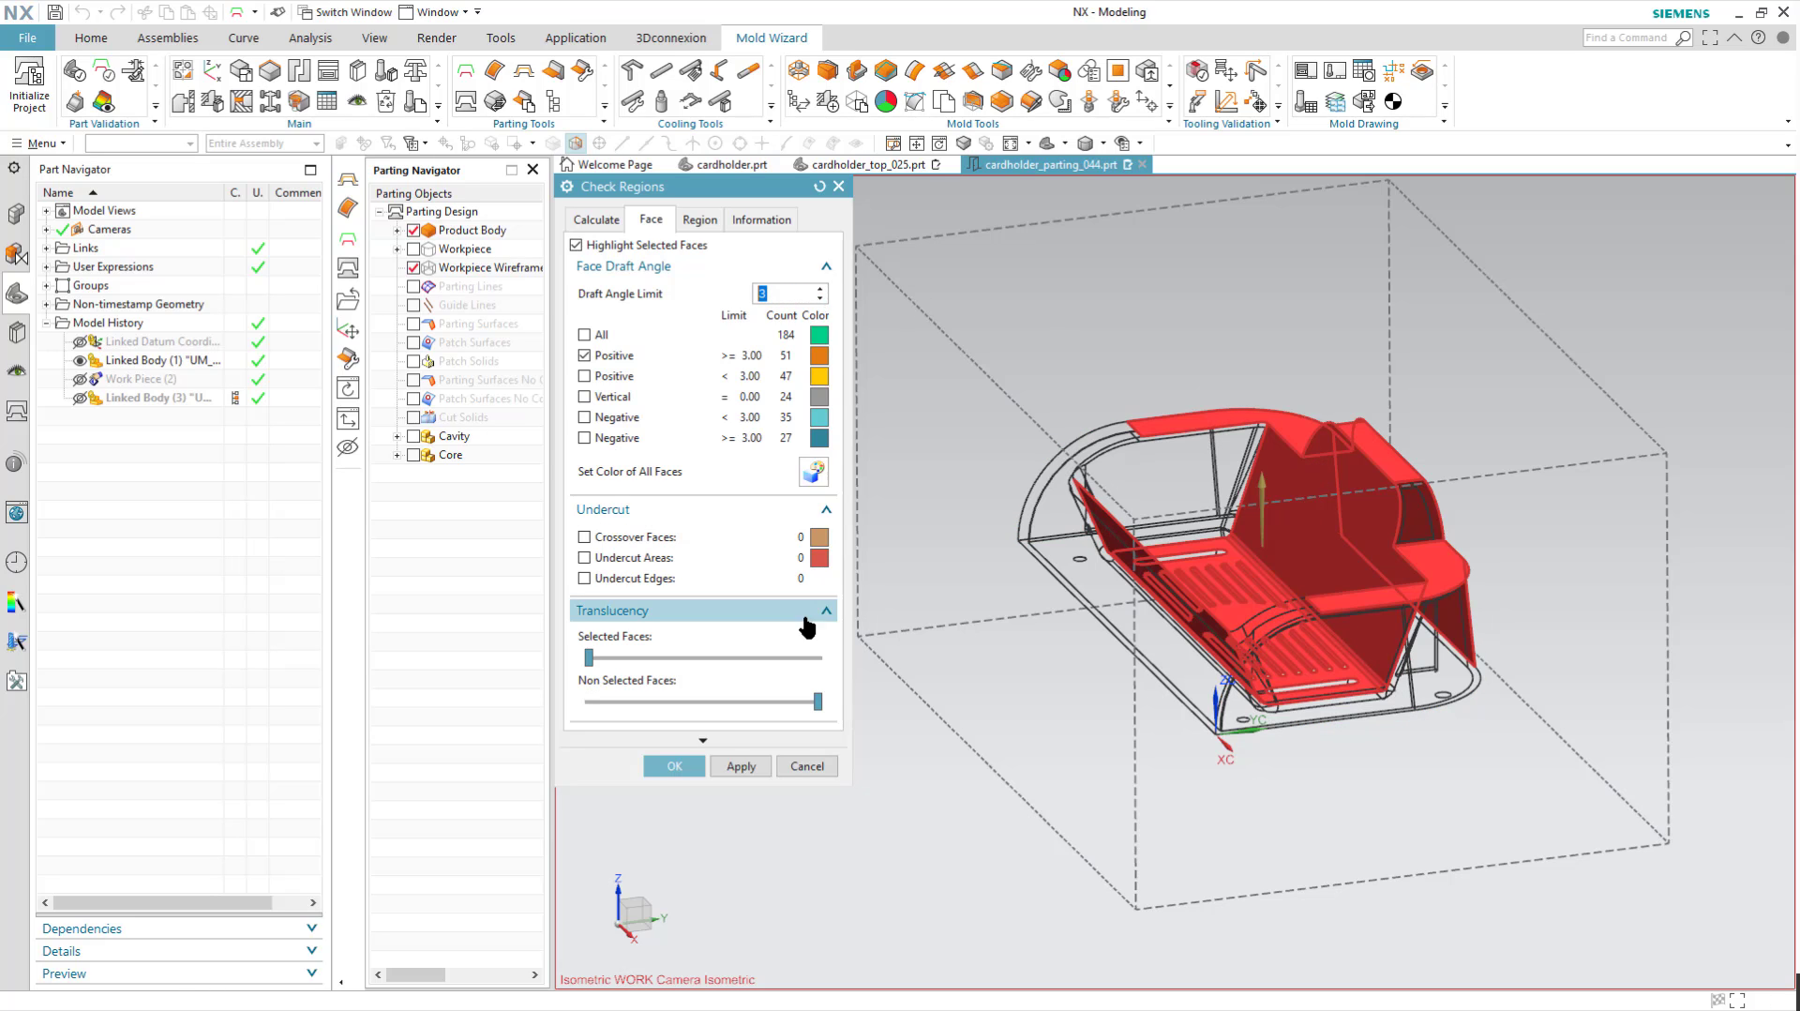
left_click_drag(817, 701, 557, 712)
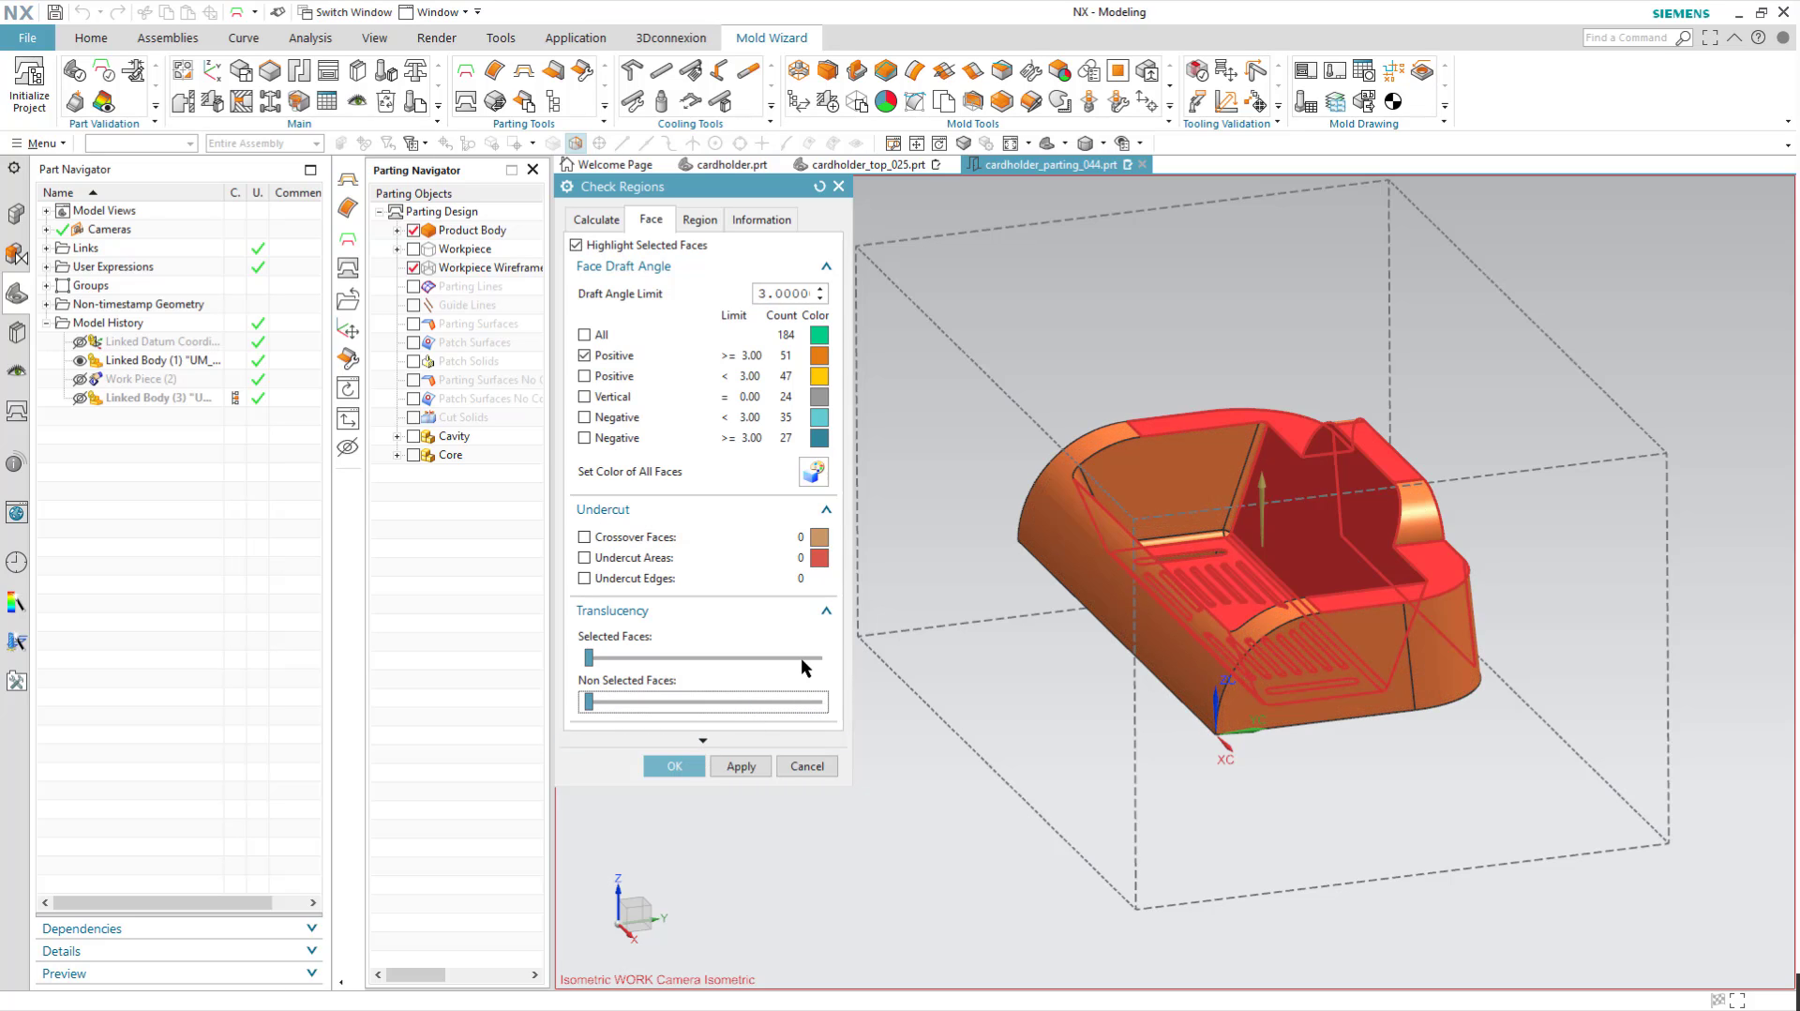
- Review Region totals (112 cavity, 72 core, 0 undefined) and open a region's colour swatch
left_click(699, 220)
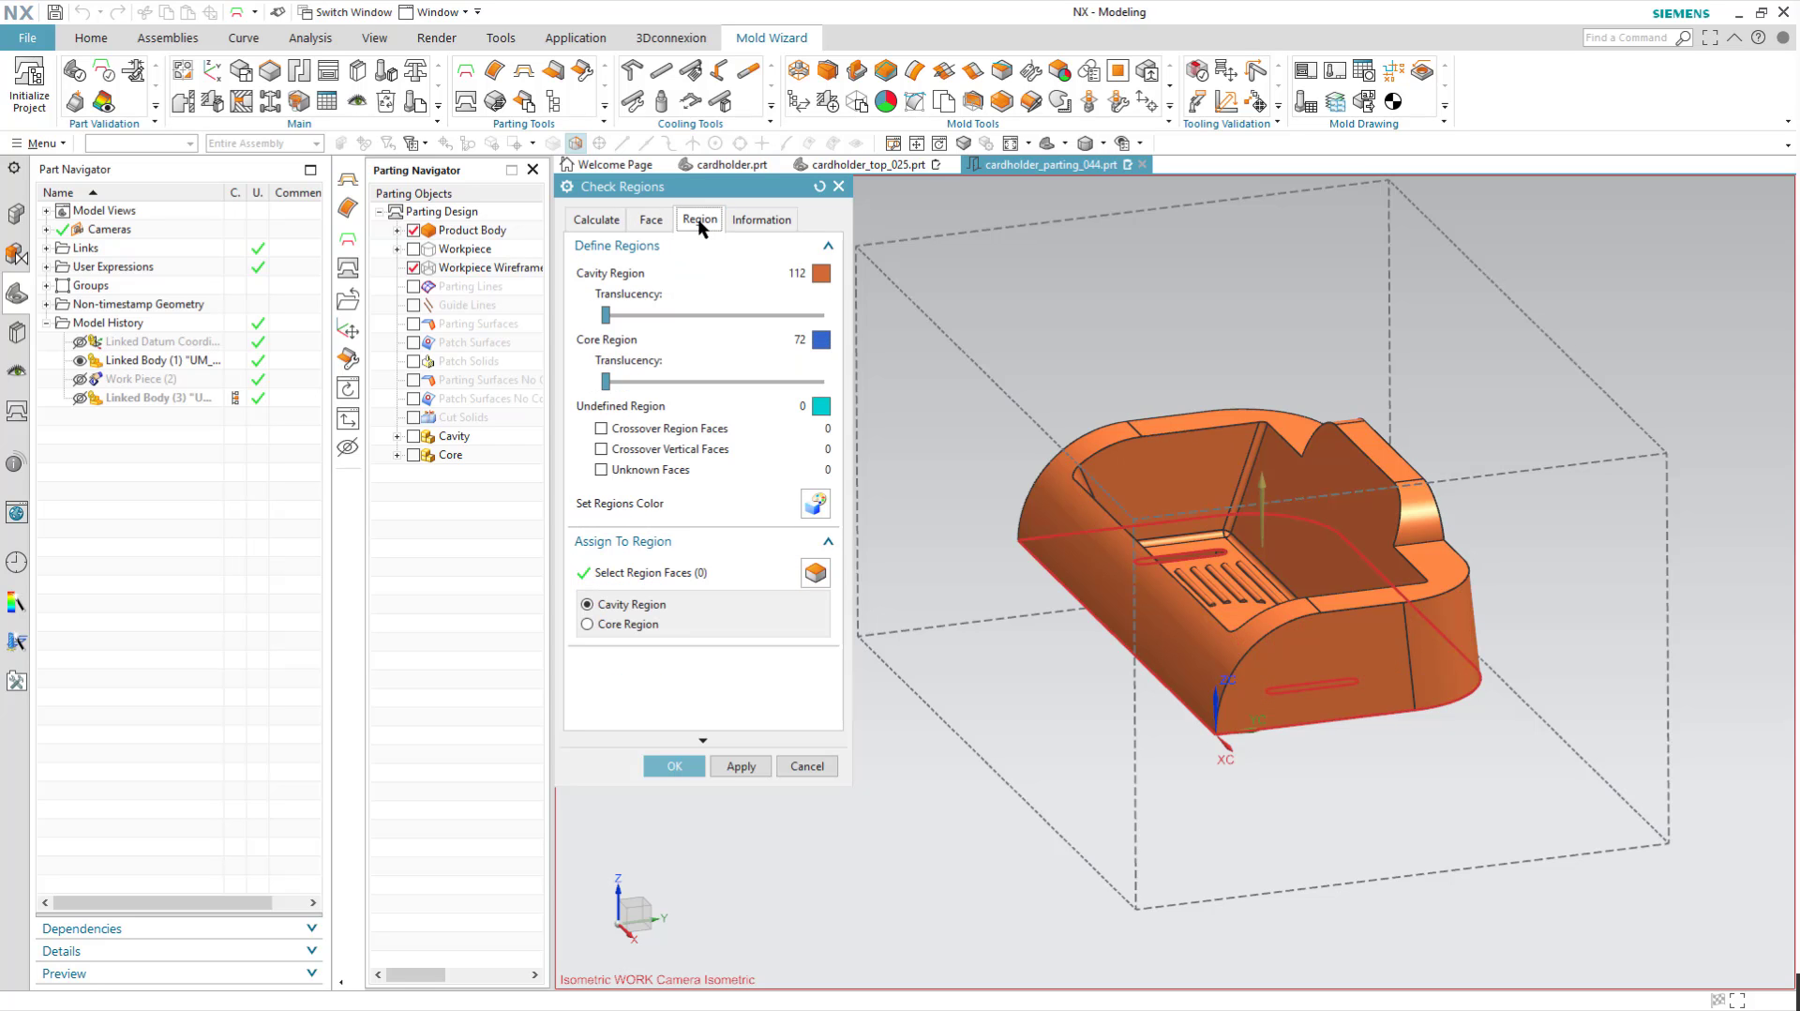
middle_click_drag(931, 594, 1049, 570)
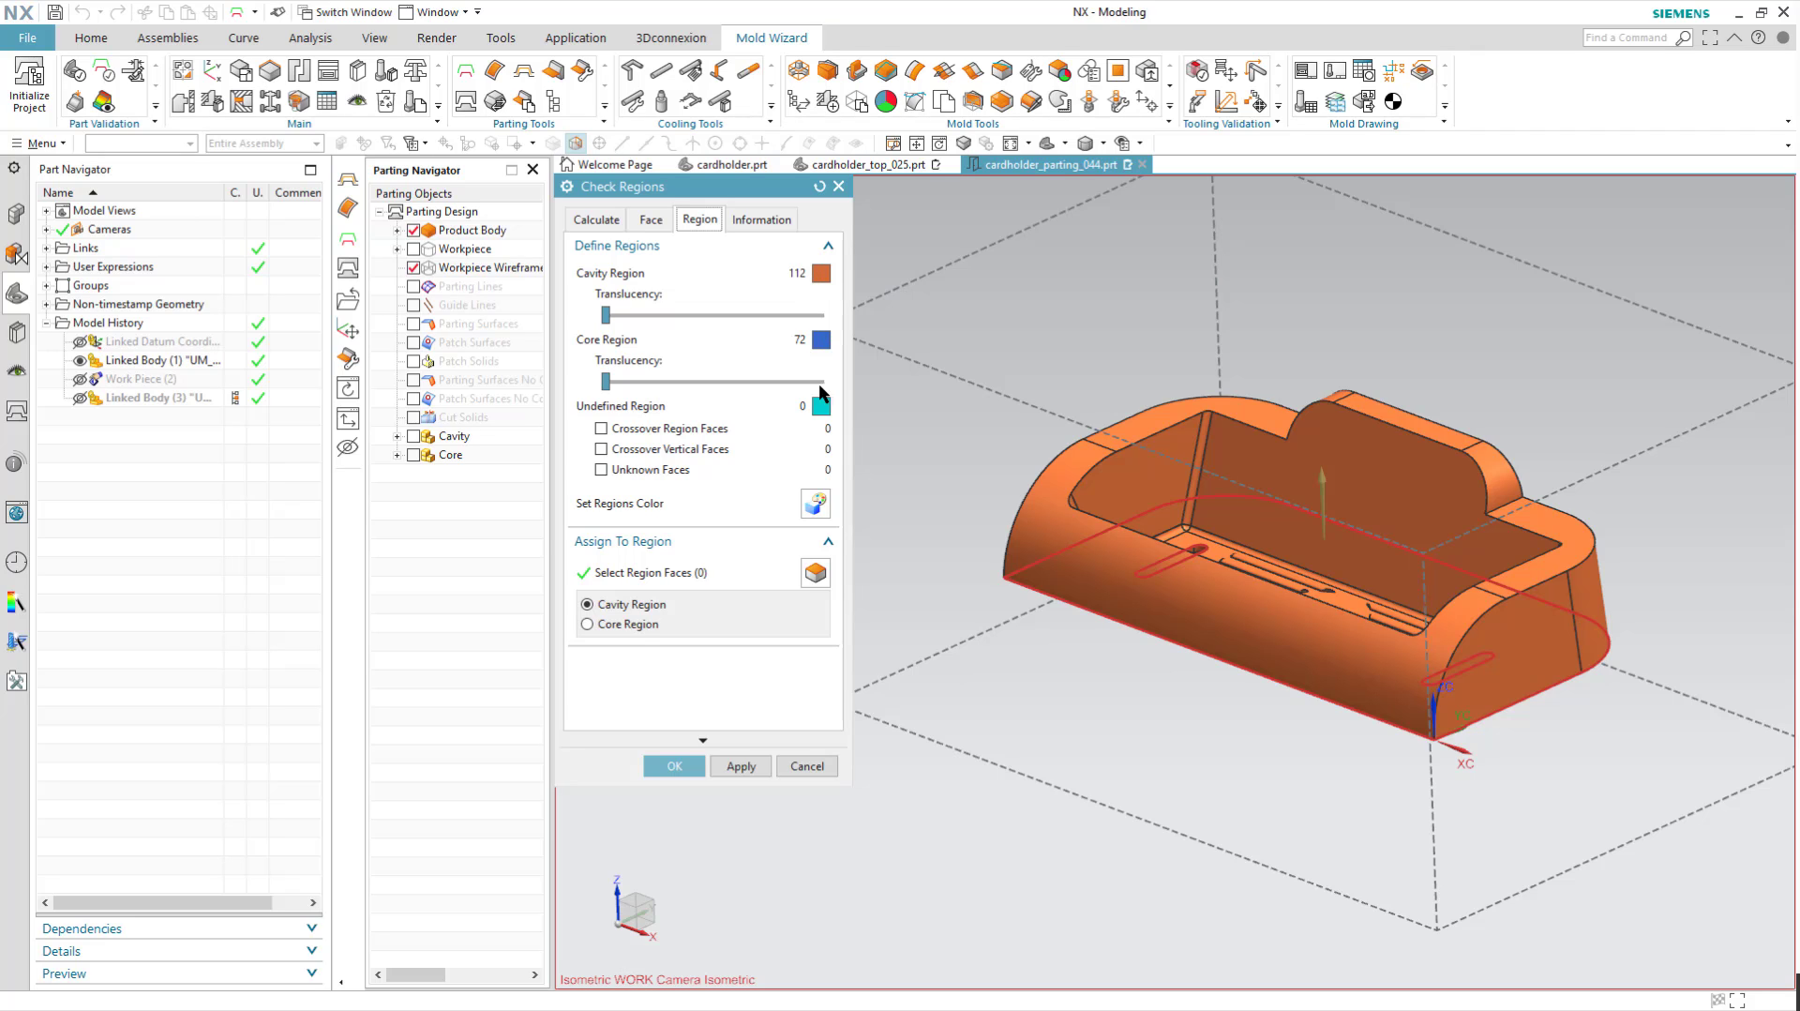
left_click(821, 273)
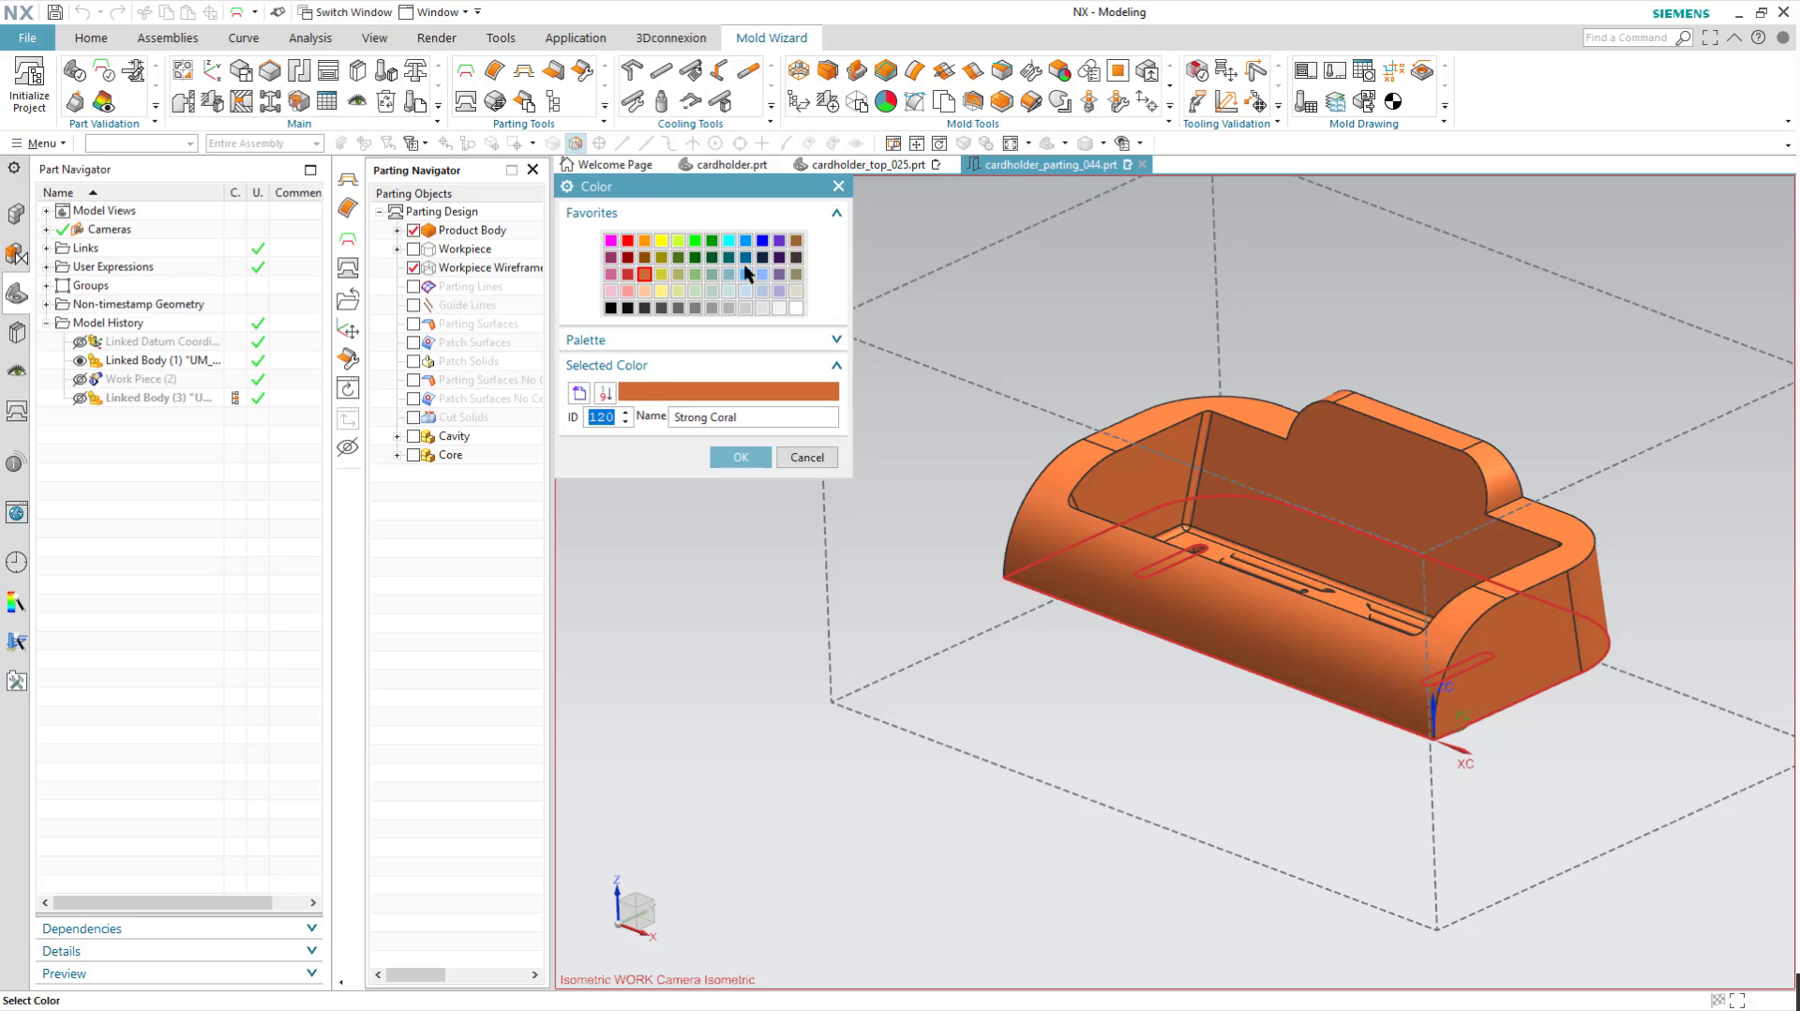
- Keep Strong Coral as the cavity region colour and close the Color dialog
left_click(715, 343)
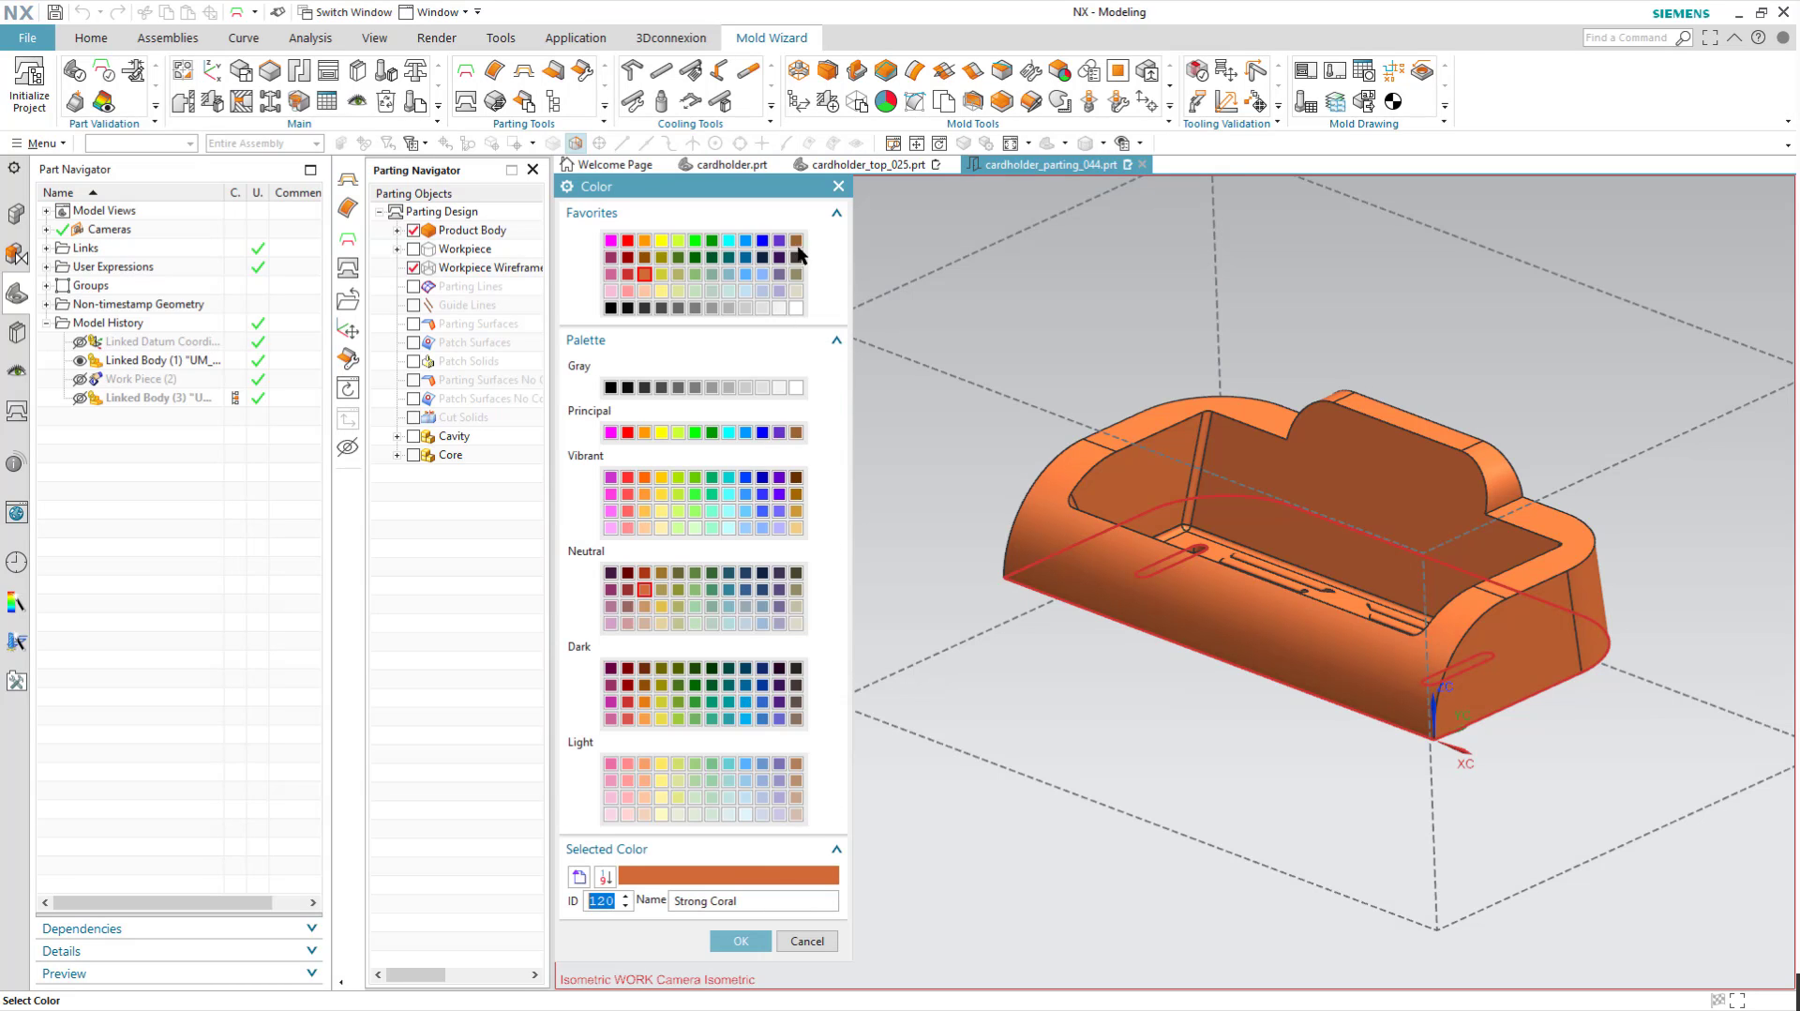
left_click(839, 345)
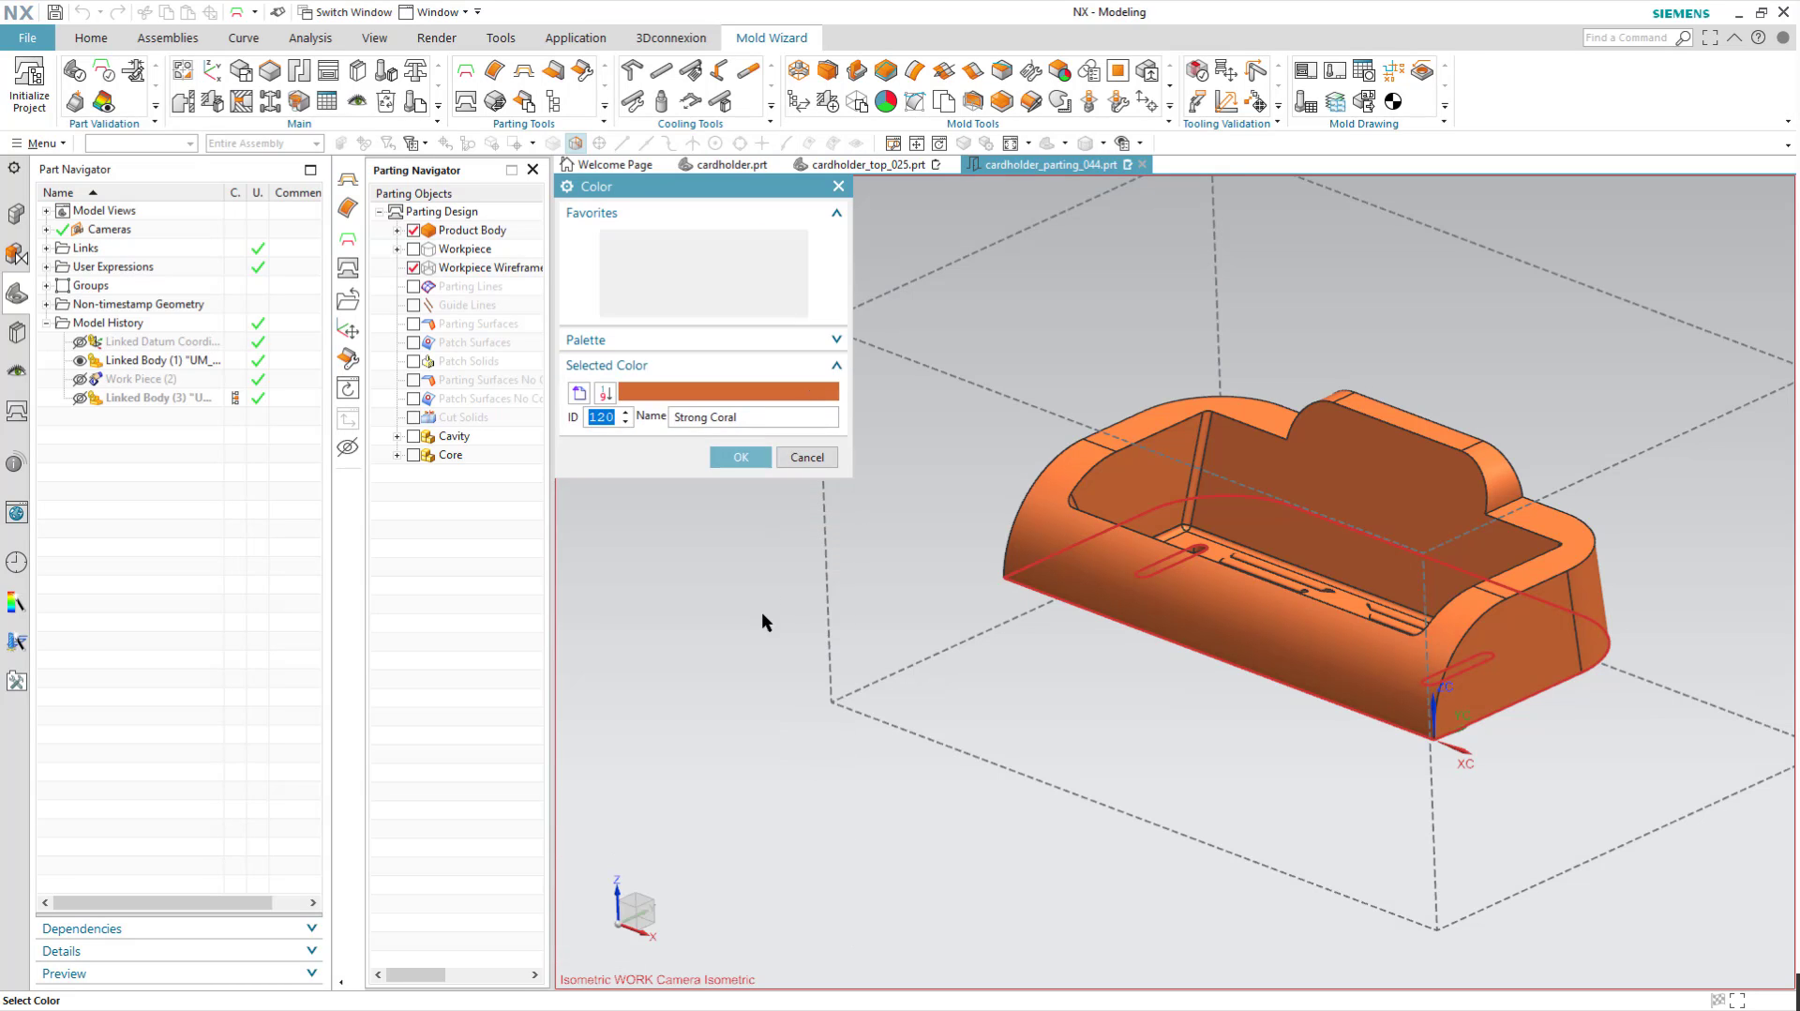
left_click(735, 455)
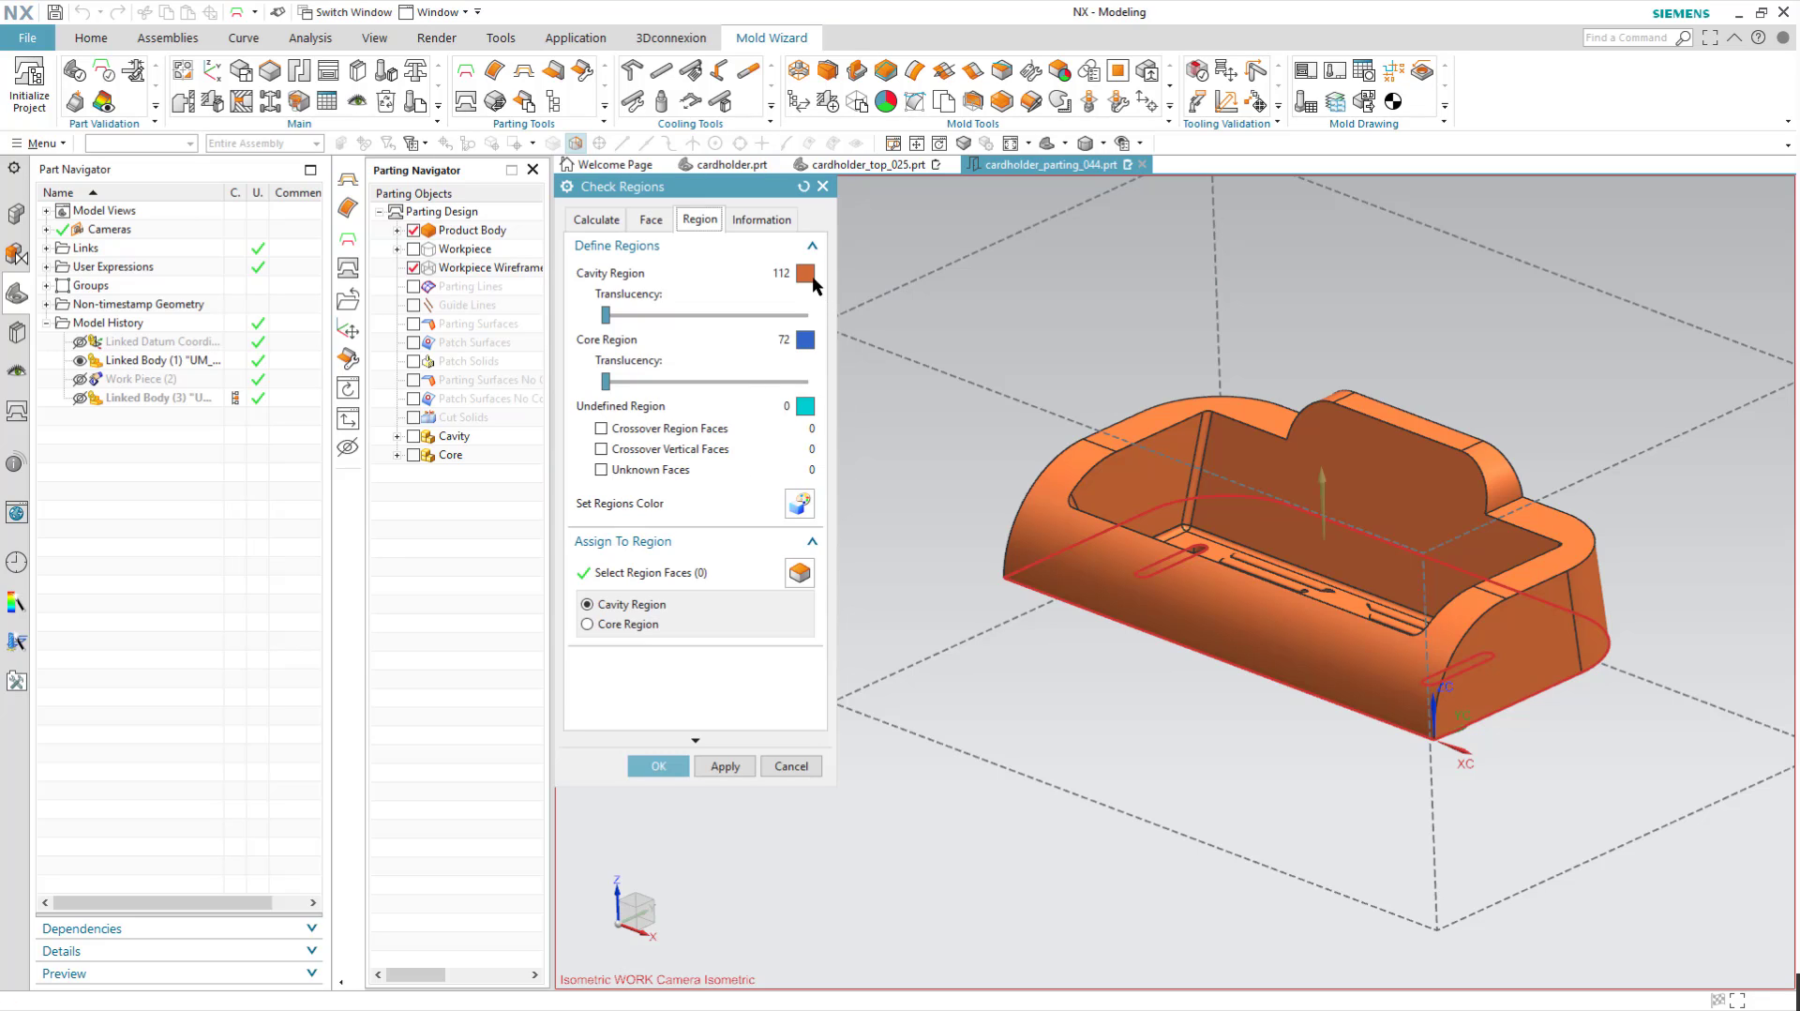
- Colour the cavity region orange and core blue, then accept the region check
left_click(802, 506)
middle_click_drag(1085, 855, 975, 793)
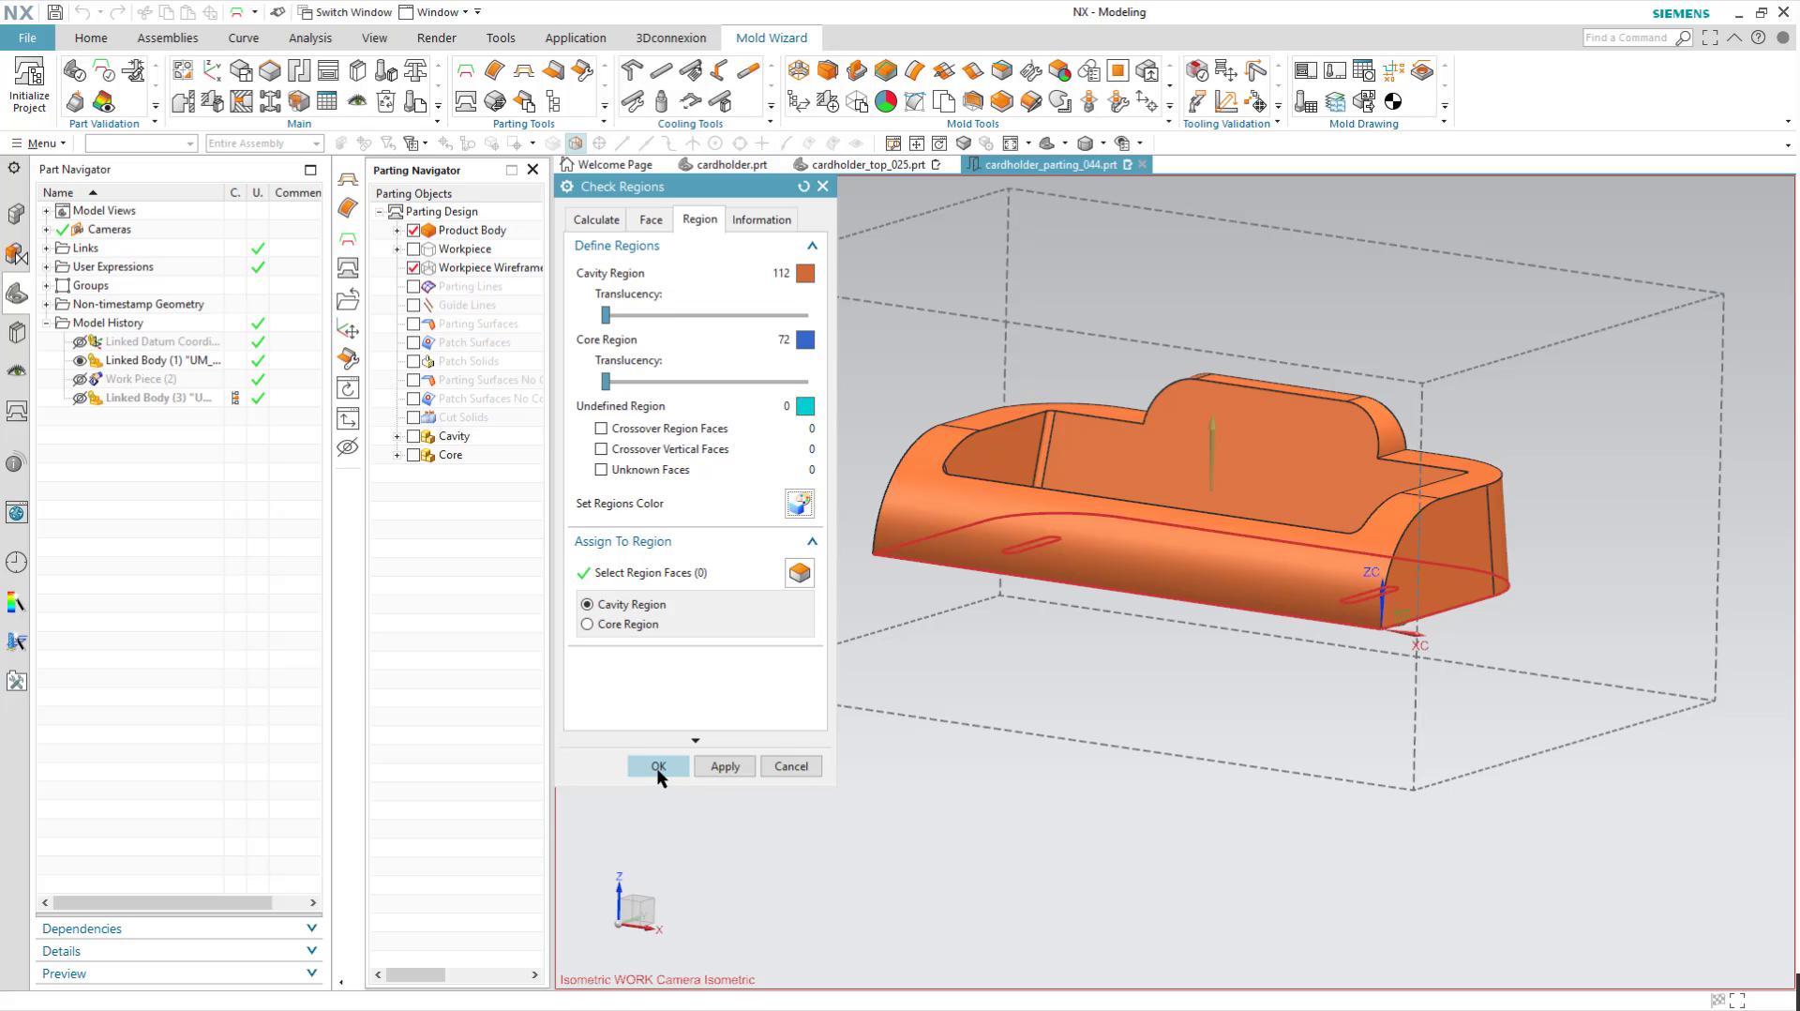
left_click(659, 767)
middle_click_drag(1180, 709, 1129, 792)
scroll(1128, 835, "down", 2)
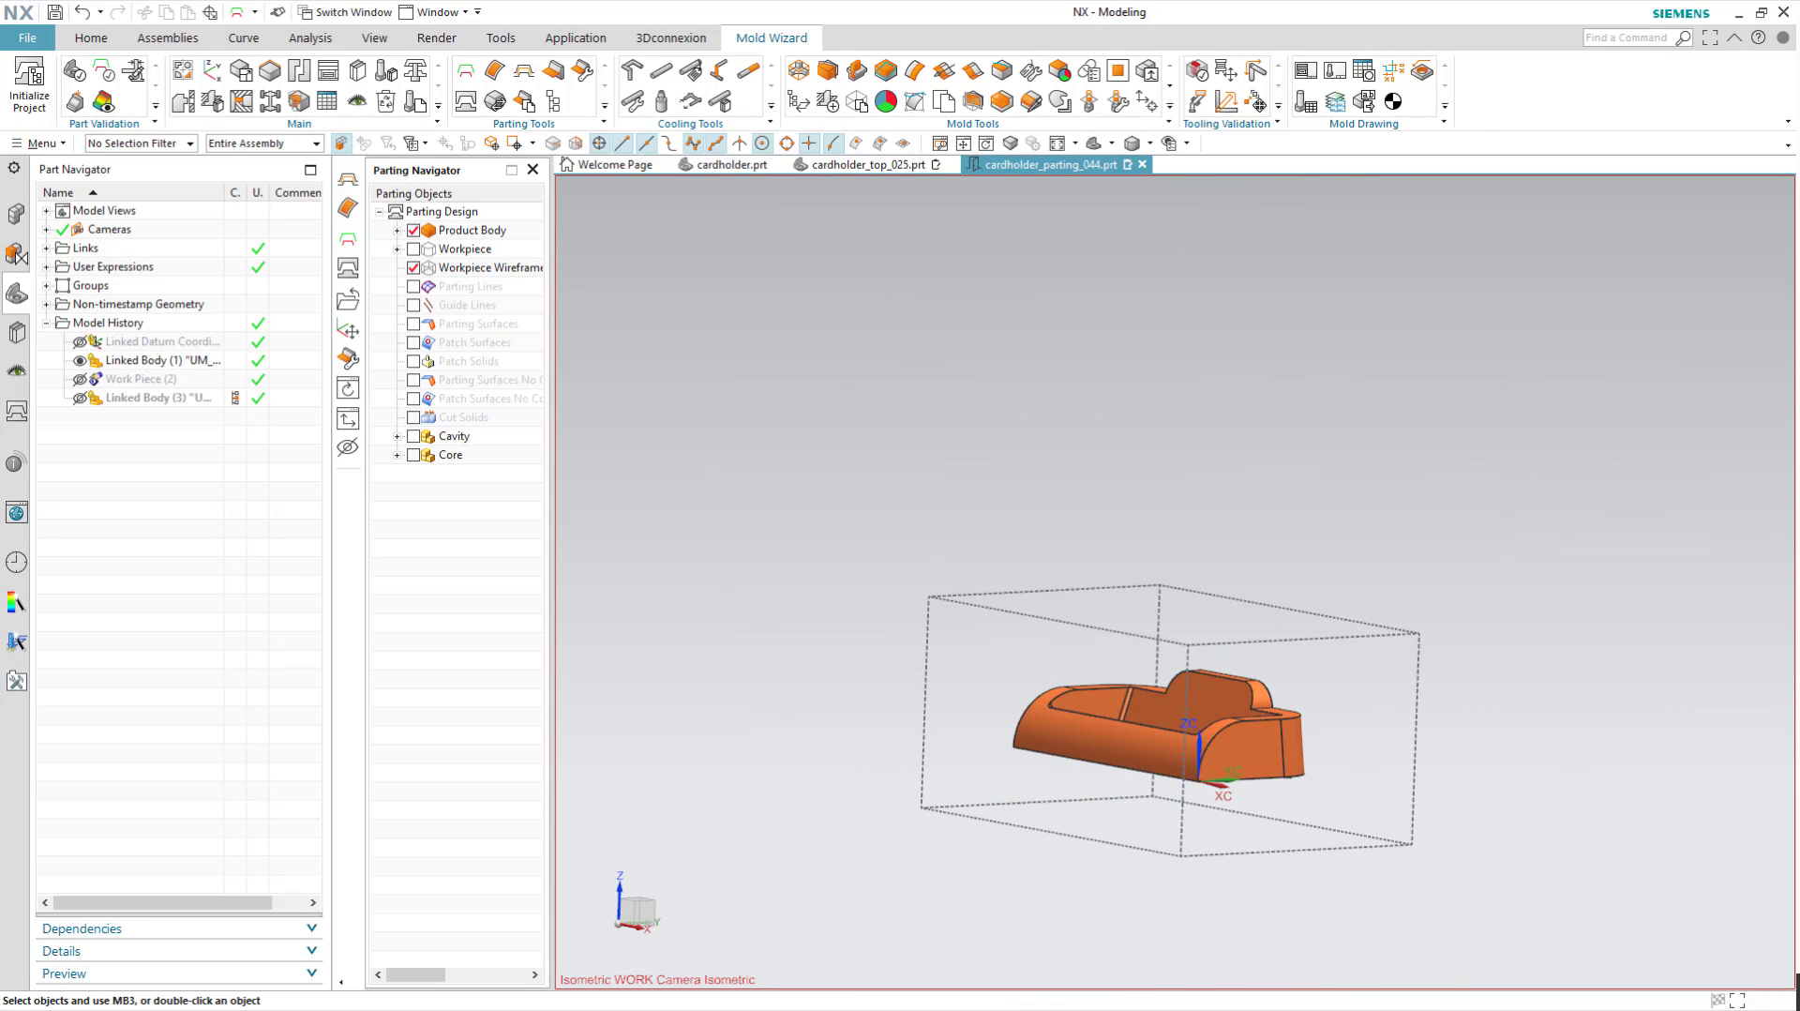